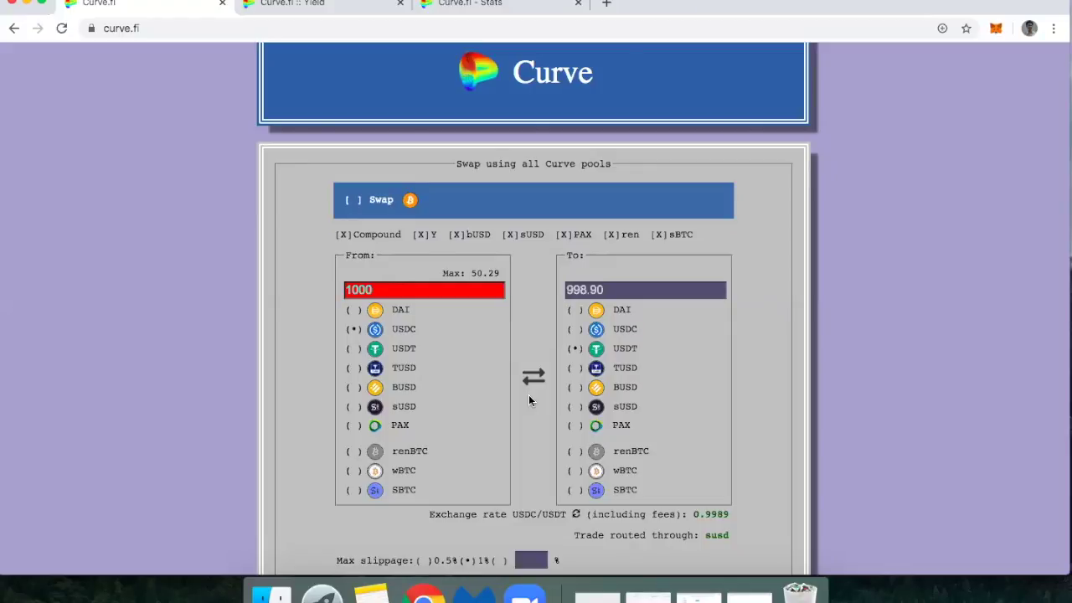
Step: Review the swap form's coin choices, exchange rate, trade route and slippage options for USDC to USDT
{"action": "scroll", "coordinate": [540, 311], "scroll_direction": "up", "scroll_amount": 2}
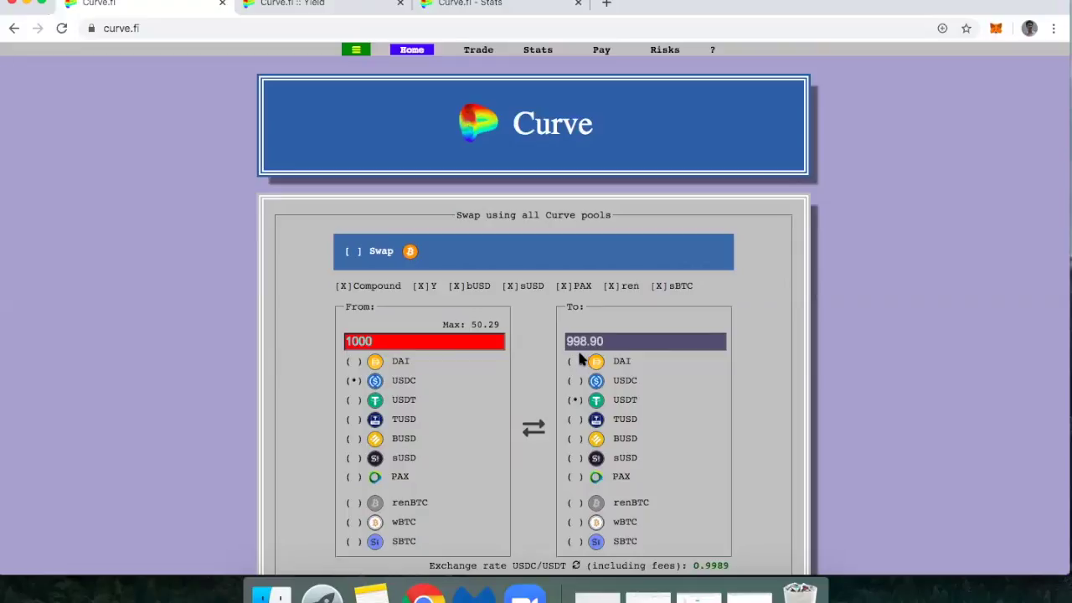
{"action": "scroll", "coordinate": [611, 402], "scroll_direction": "down", "scroll_amount": 1}
{"action": "scroll", "coordinate": [611, 402], "scroll_direction": "down", "scroll_amount": 3}
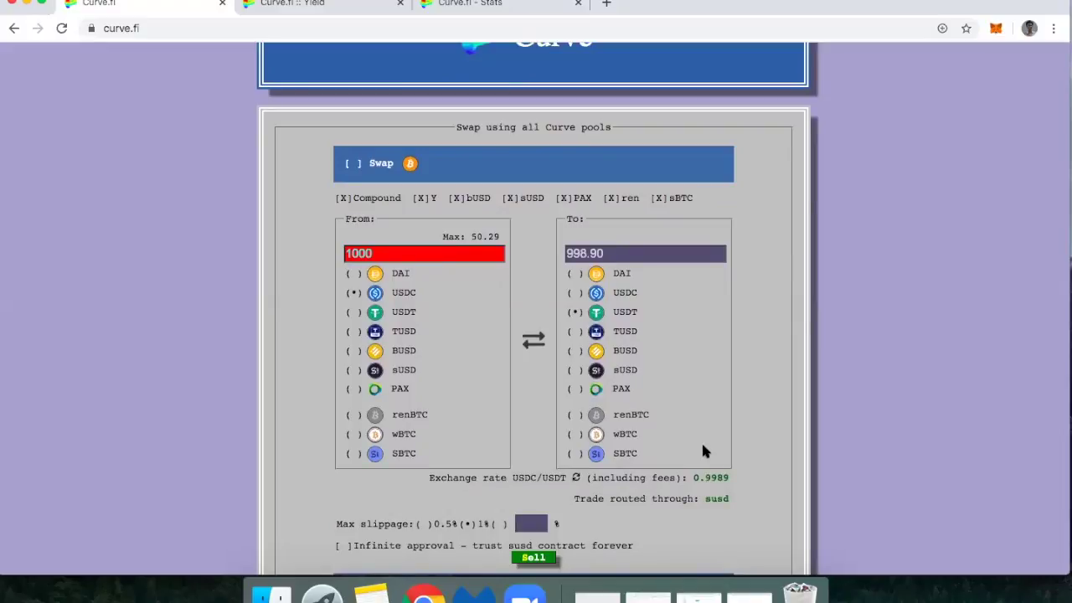
{"action": "scroll", "coordinate": [704, 453], "scroll_direction": "up", "scroll_amount": 2}
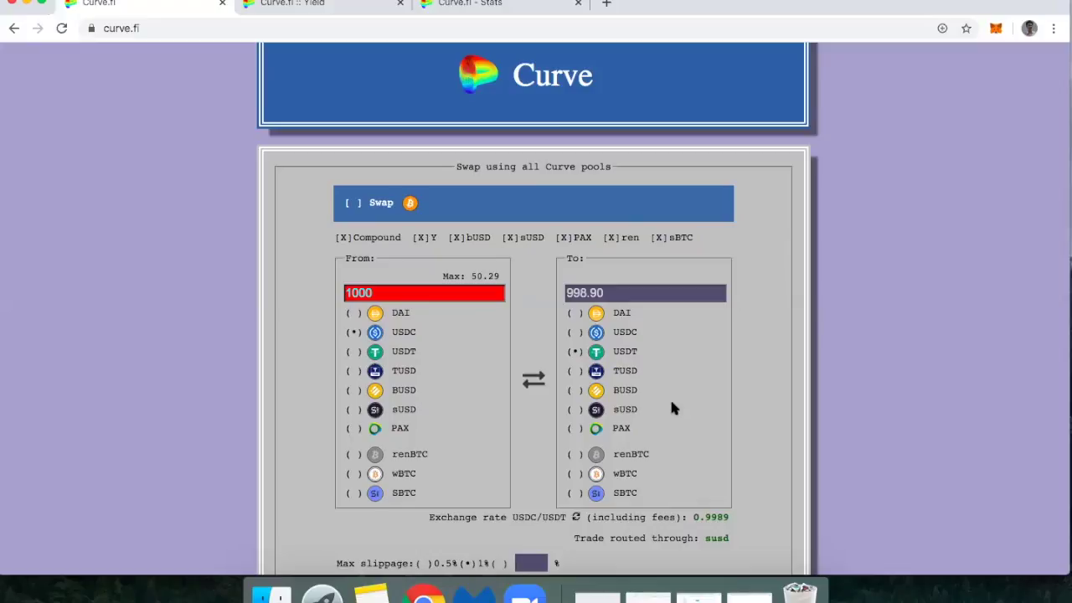
{"action": "scroll", "coordinate": [653, 346], "scroll_direction": "up", "scroll_amount": 1}
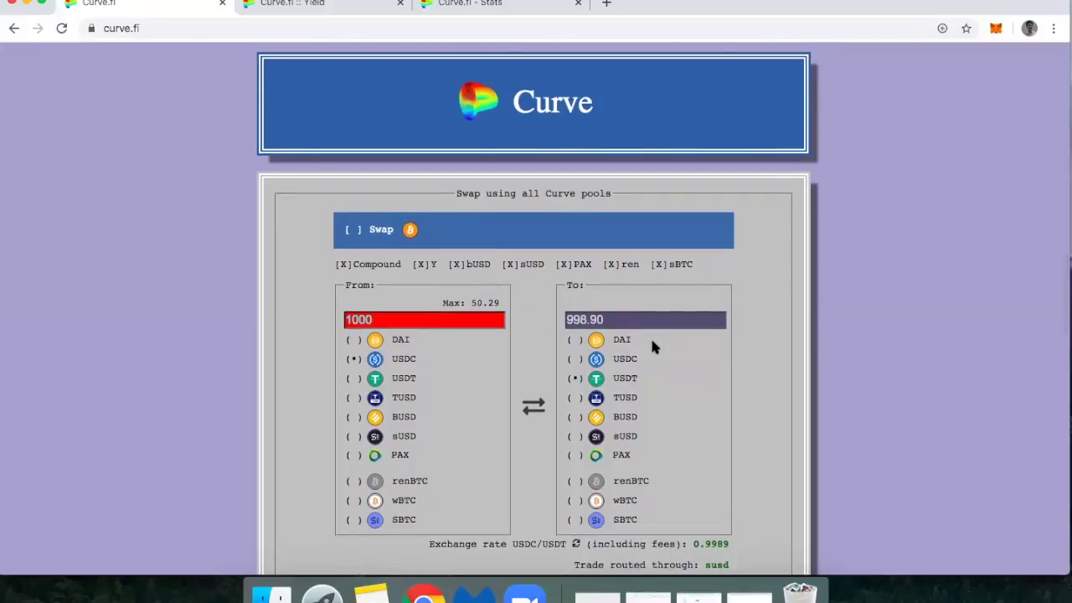
Step: Open the Y pool's deposit page and review its deposit options, currency reserves and own pool share
{"action": "left_click", "coordinate": [318, 7]}
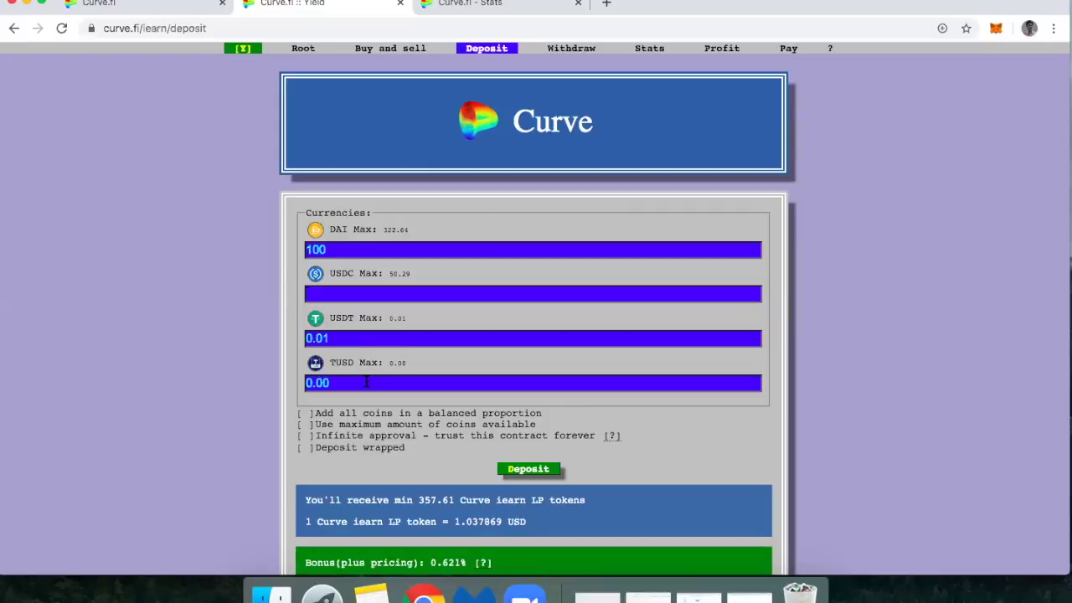
{"action": "scroll", "coordinate": [366, 376], "scroll_direction": "down", "scroll_amount": 5}
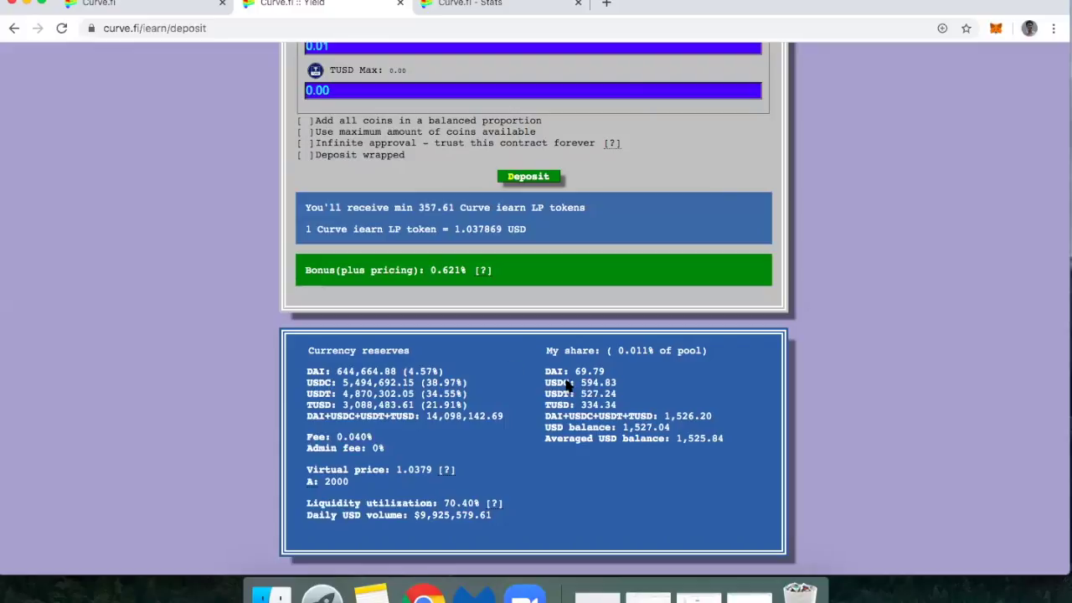
{"action": "scroll", "coordinate": [574, 385], "scroll_direction": "up", "scroll_amount": 1}
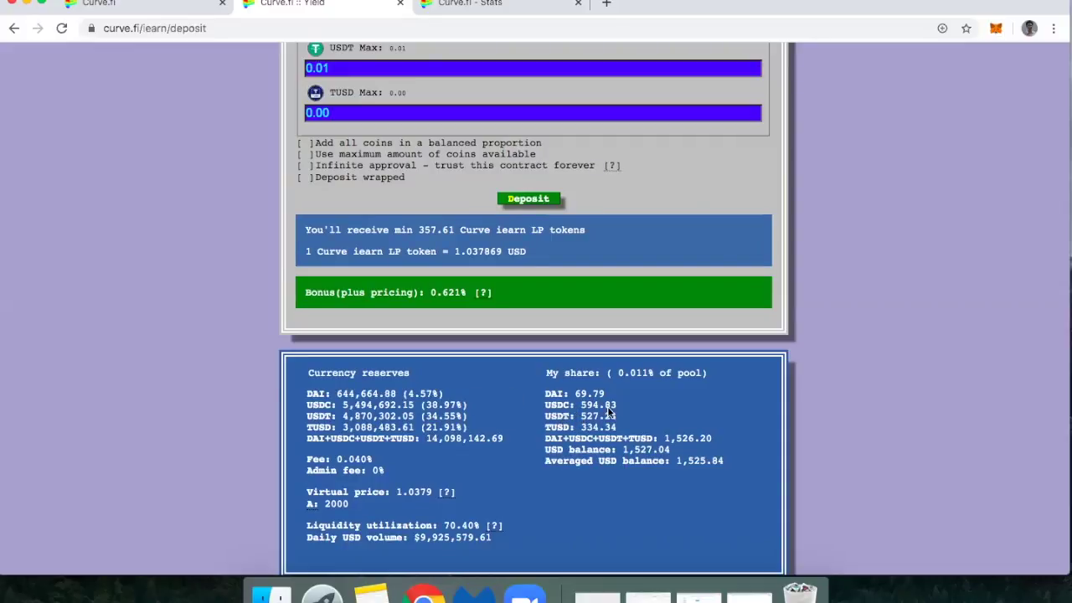
{"action": "scroll", "coordinate": [634, 469], "scroll_direction": "down", "scroll_amount": 1}
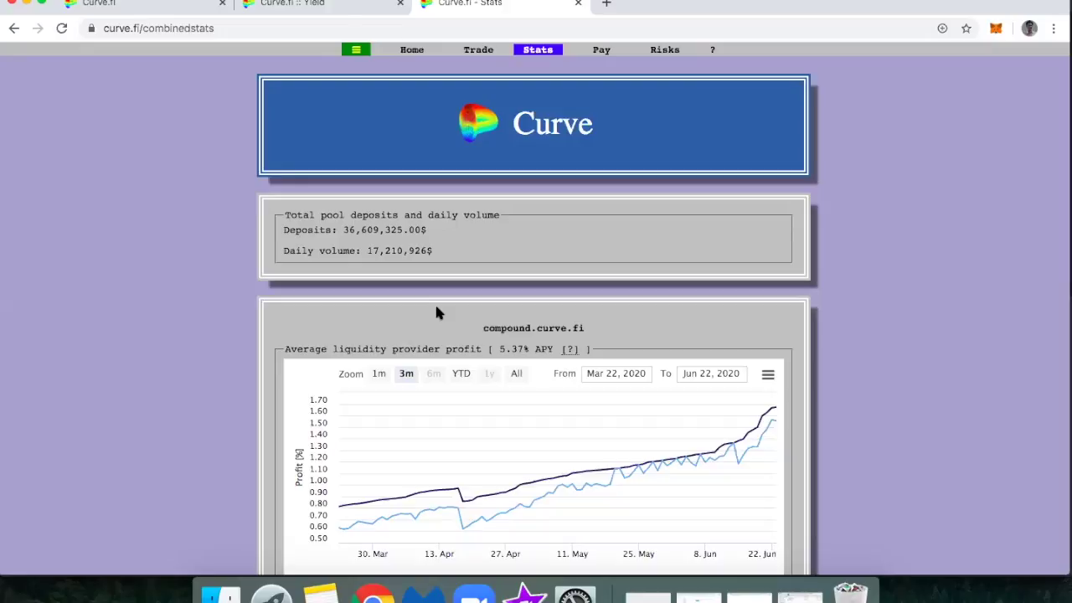
Step: On the combined stats page, set the compound.curve.fi liquidity profit chart to the year-to-date range
{"action": "left_click", "coordinate": [360, 51]}
{"action": "scroll", "coordinate": [374, 321], "scroll_direction": "down", "scroll_amount": 5}
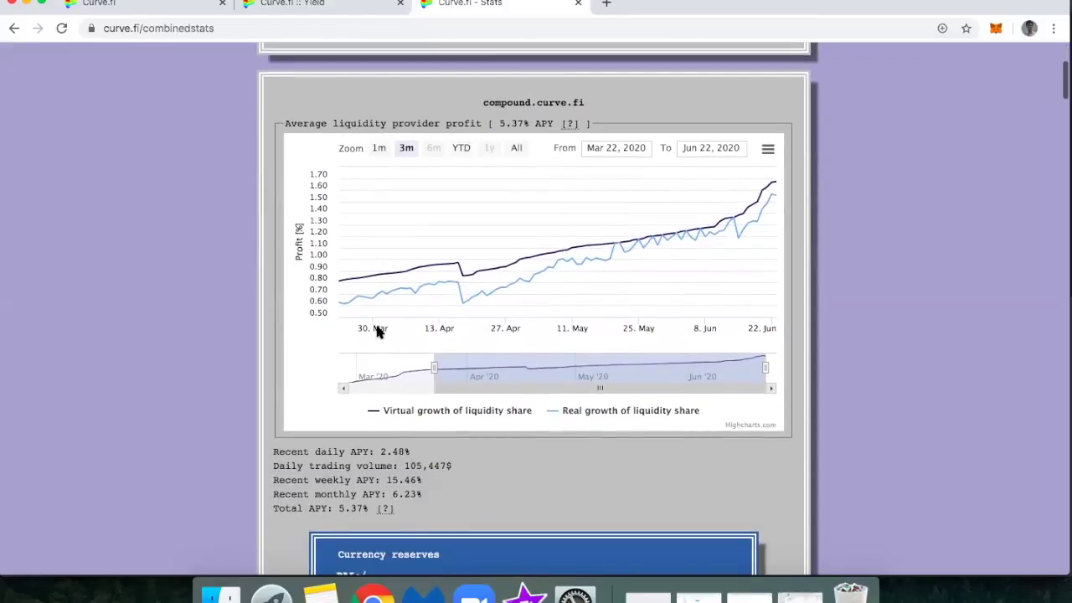
{"action": "scroll", "coordinate": [376, 332], "scroll_direction": "down", "scroll_amount": 1}
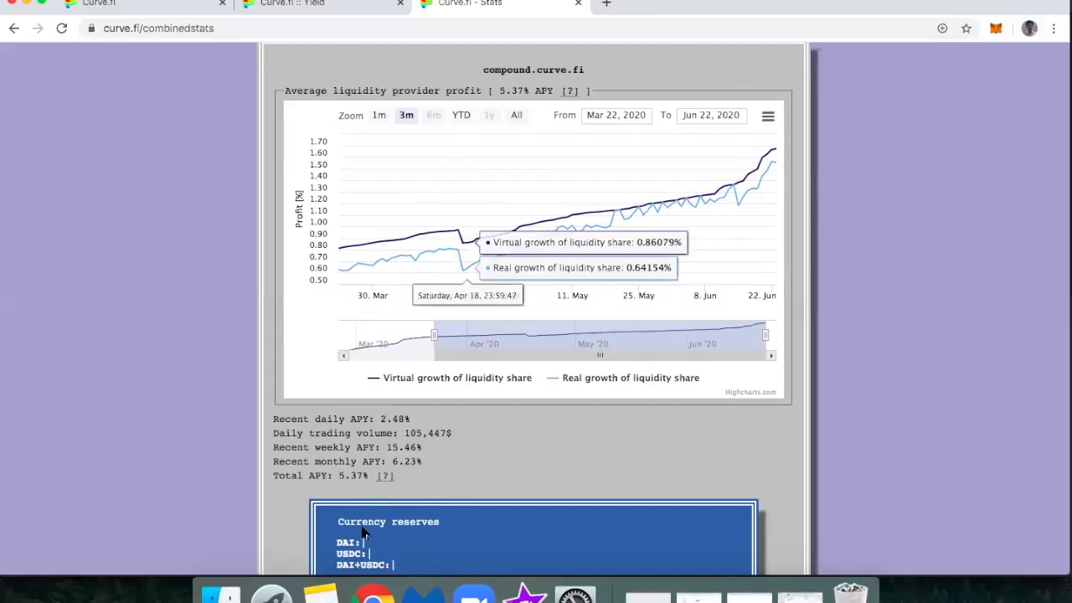
{"action": "scroll", "coordinate": [350, 515], "scroll_direction": "down", "scroll_amount": 1}
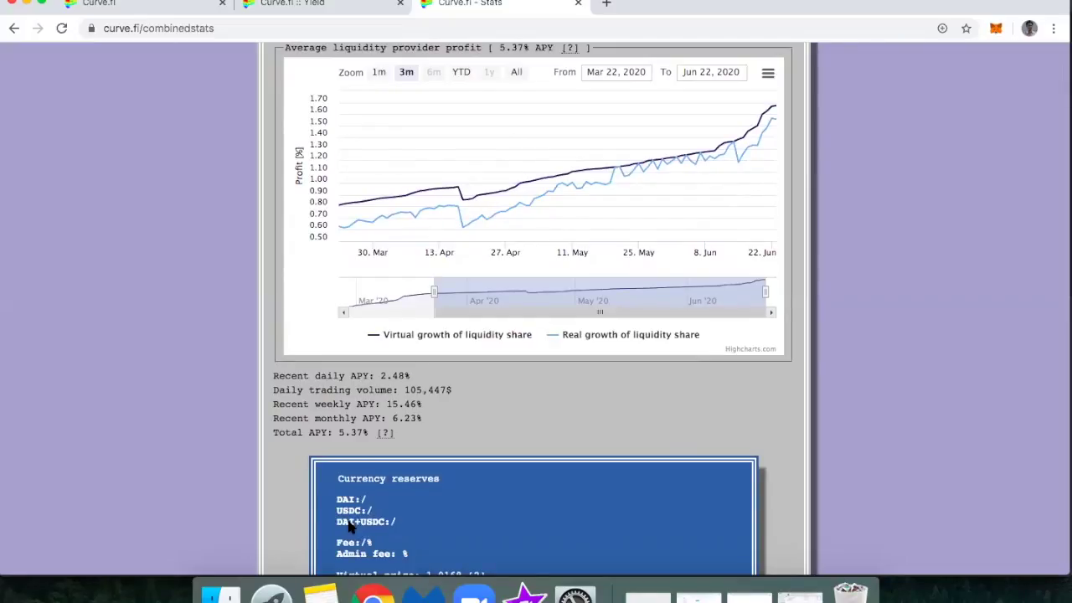
{"action": "scroll", "coordinate": [350, 526], "scroll_direction": "up", "scroll_amount": 2}
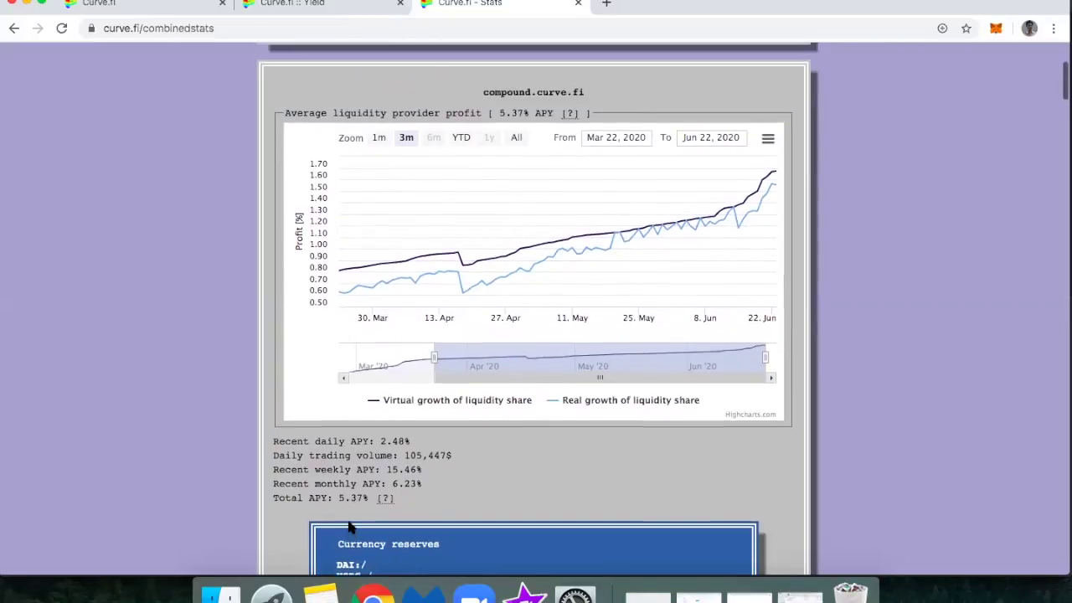
{"action": "scroll", "coordinate": [350, 526], "scroll_direction": "down", "scroll_amount": 1}
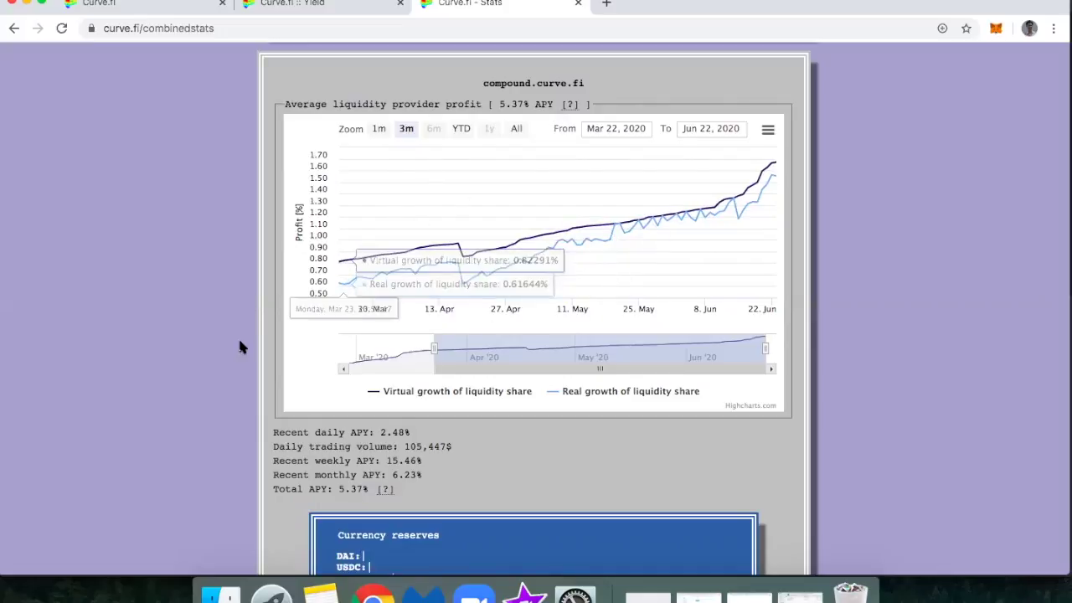
{"action": "left_click", "coordinate": [462, 130]}
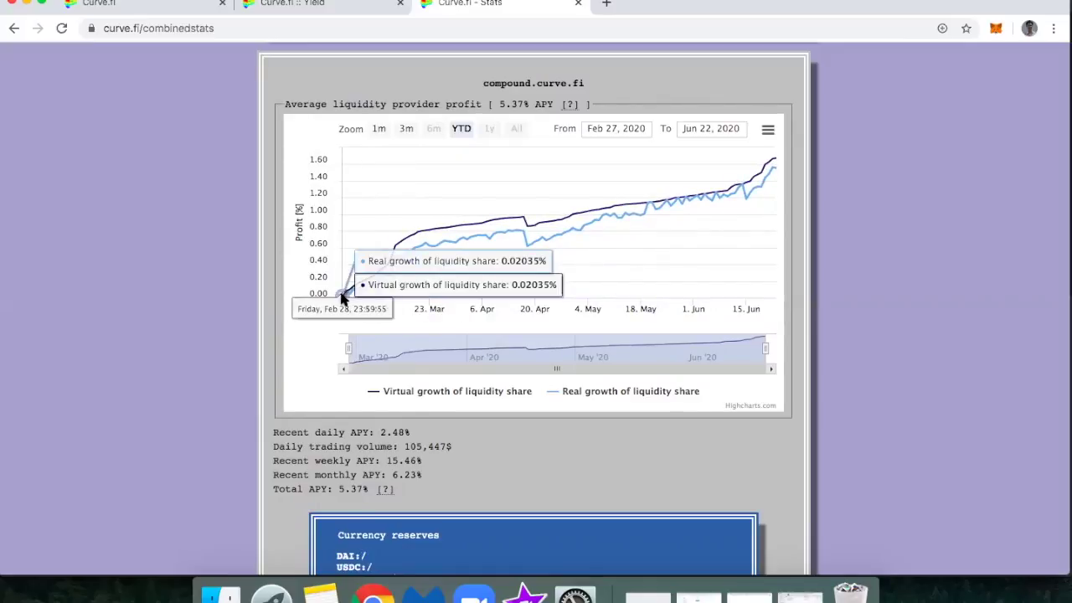
Step: Examine the Compound pool's daily, weekly, monthly and total APY along with its currency reserves section
{"action": "scroll", "coordinate": [276, 444], "scroll_direction": "down", "scroll_amount": 2}
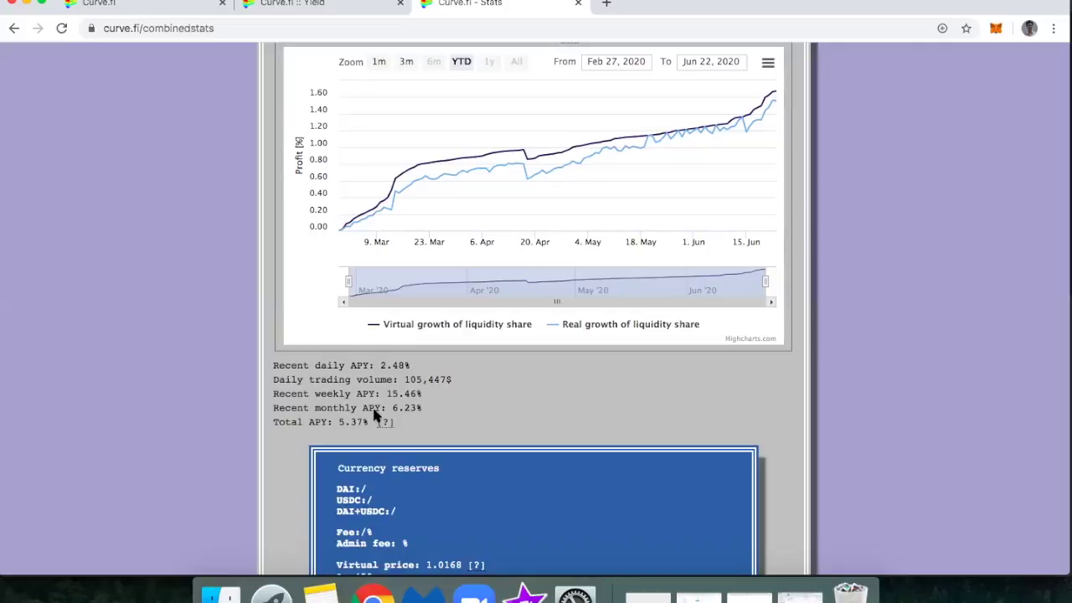
{"action": "scroll", "coordinate": [421, 415], "scroll_direction": "down", "scroll_amount": 3}
{"action": "scroll", "coordinate": [422, 415], "scroll_direction": "up", "scroll_amount": 6}
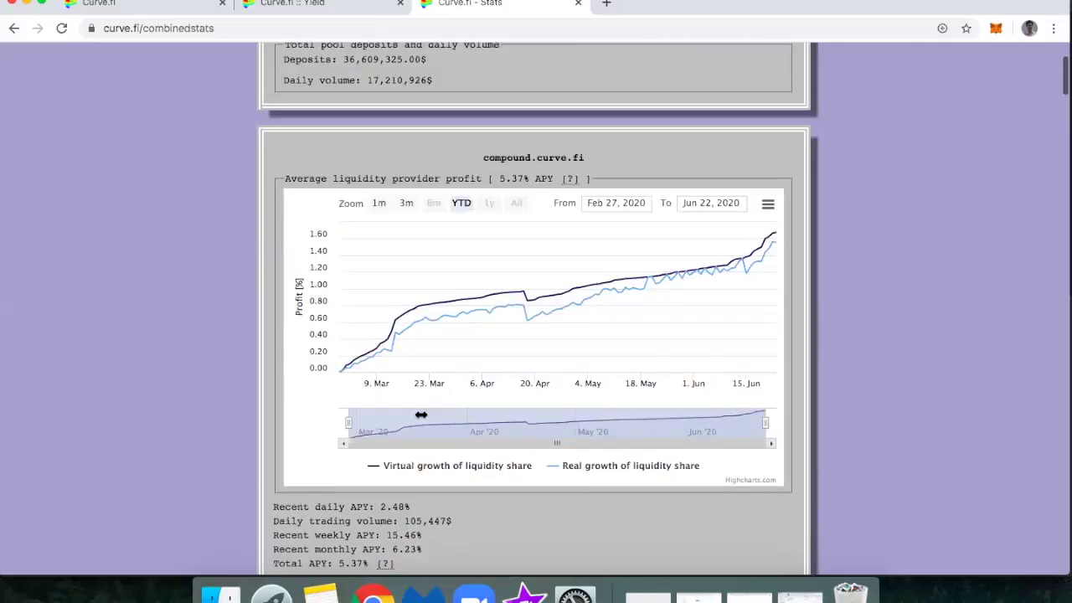
{"action": "scroll", "coordinate": [421, 415], "scroll_direction": "down", "scroll_amount": 1}
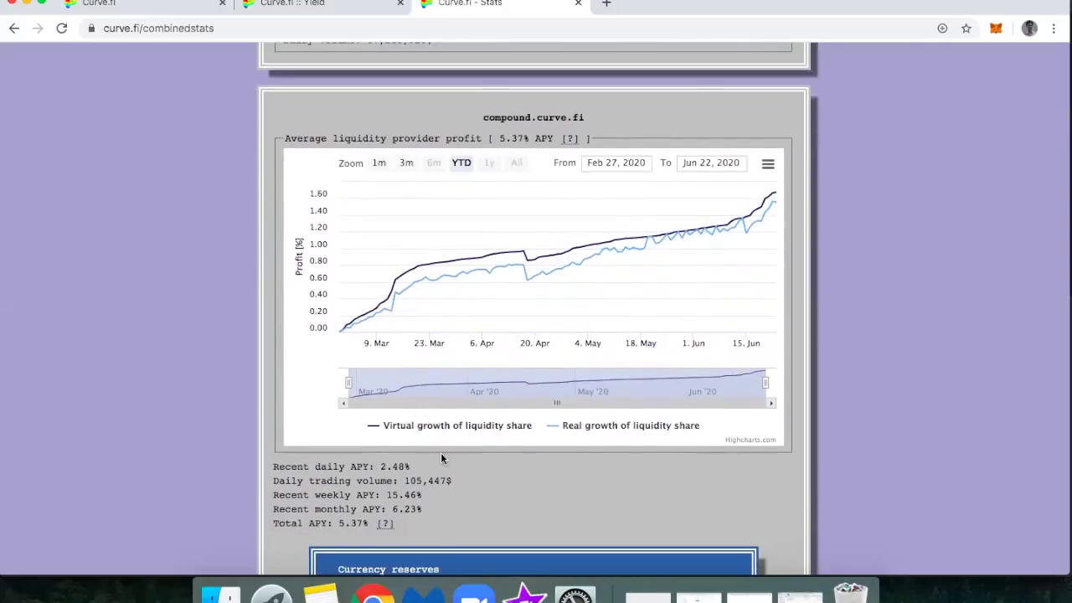
{"action": "scroll", "coordinate": [440, 452], "scroll_direction": "down", "scroll_amount": 4}
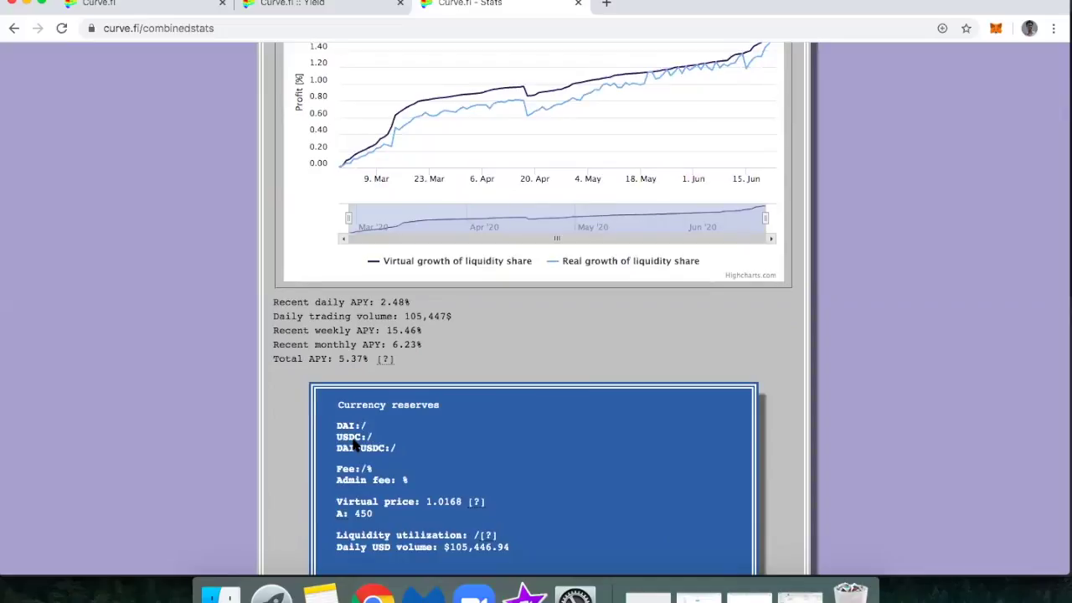
{"action": "scroll", "coordinate": [354, 447], "scroll_direction": "up", "scroll_amount": 2}
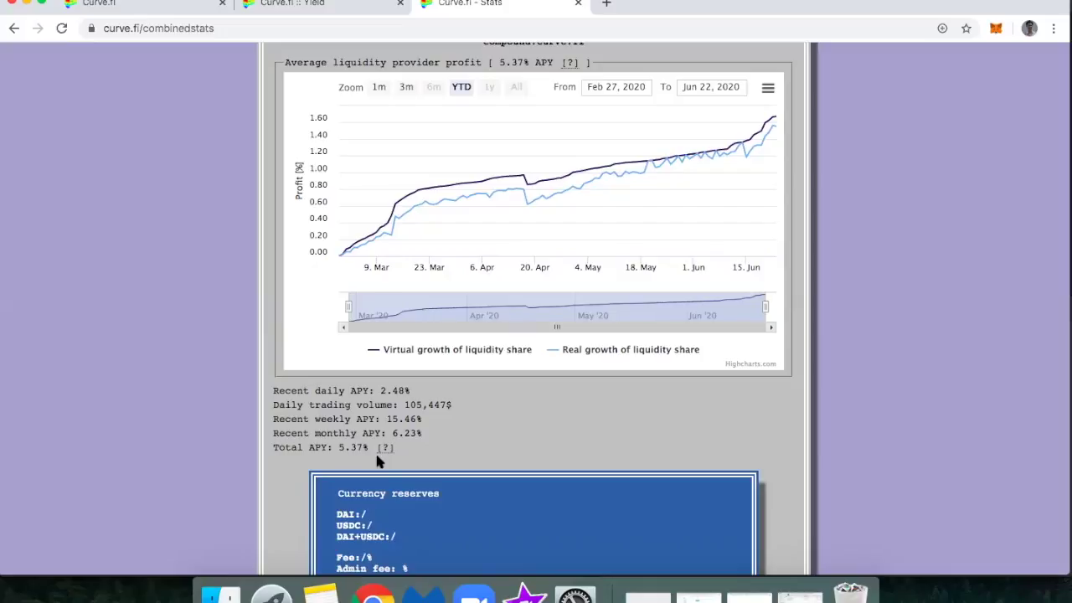
Step: Set the usdt.curve.fi liquidity profit chart to the year-to-date range
{"action": "scroll", "coordinate": [377, 460], "scroll_direction": "down", "scroll_amount": 10}
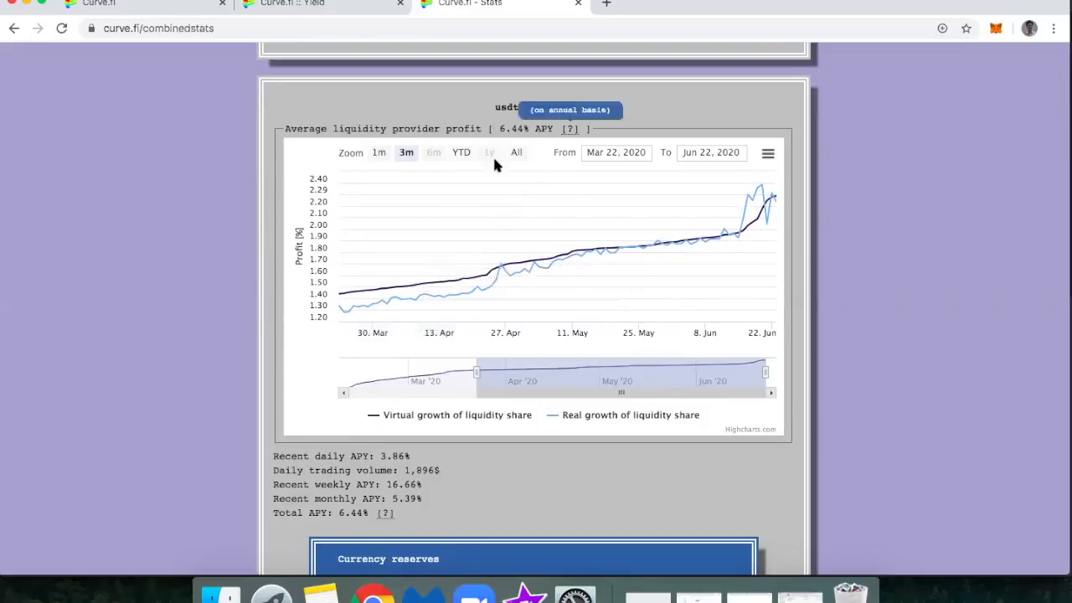
{"action": "scroll", "coordinate": [229, 473], "scroll_direction": "down", "scroll_amount": 1}
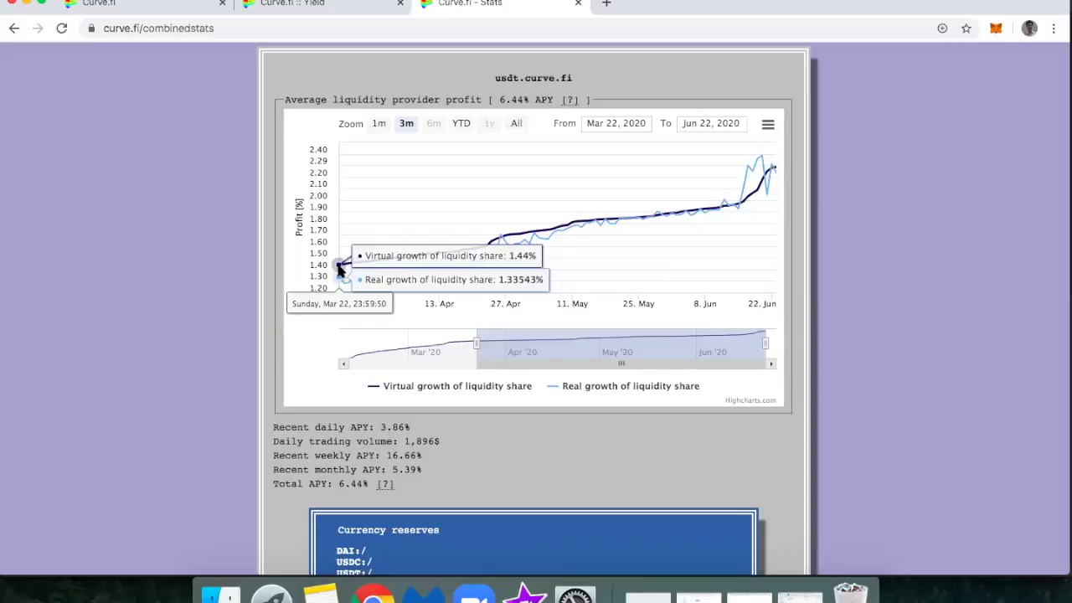
{"action": "left_click", "coordinate": [460, 125]}
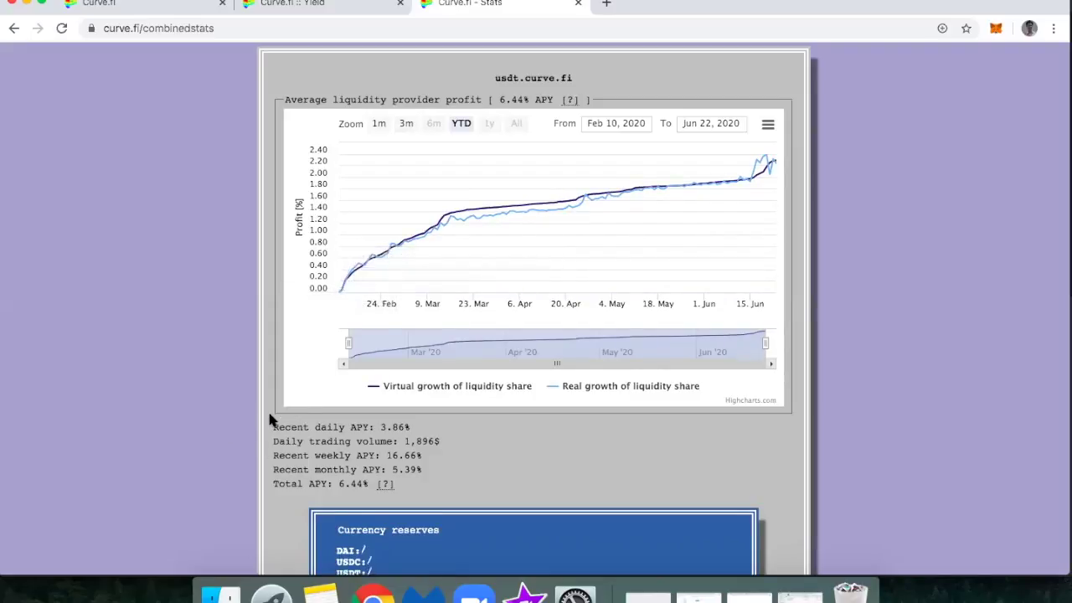
Step: Compare the USDT pool's recent and total APY figures with those of the Compound pool
{"action": "scroll", "coordinate": [270, 419], "scroll_direction": "down", "scroll_amount": 3}
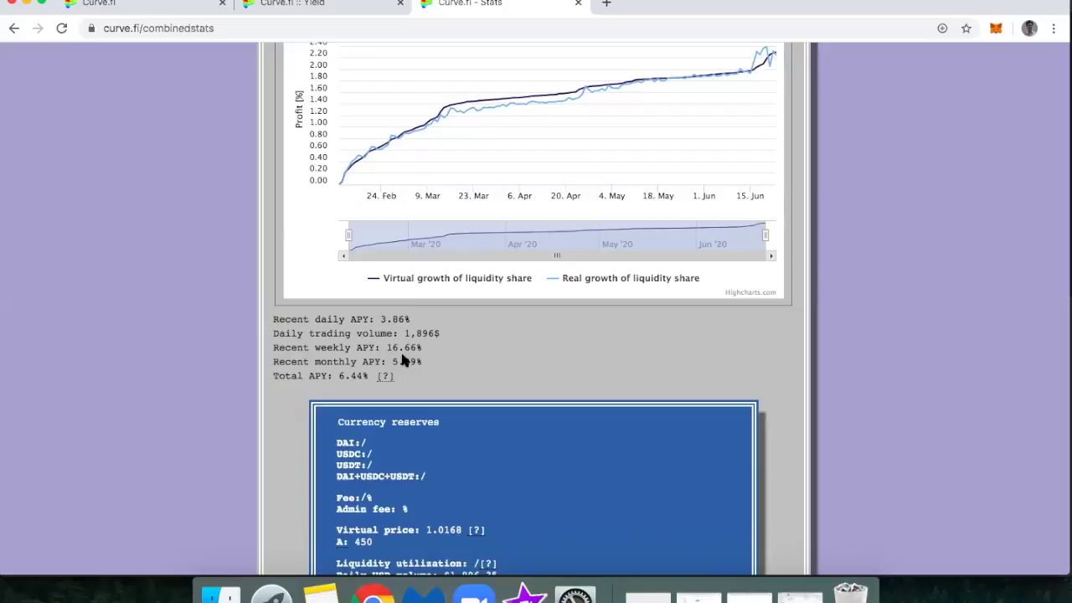
{"action": "scroll", "coordinate": [402, 360], "scroll_direction": "up", "scroll_amount": 5}
{"action": "scroll", "coordinate": [402, 361], "scroll_direction": "up", "scroll_amount": 10}
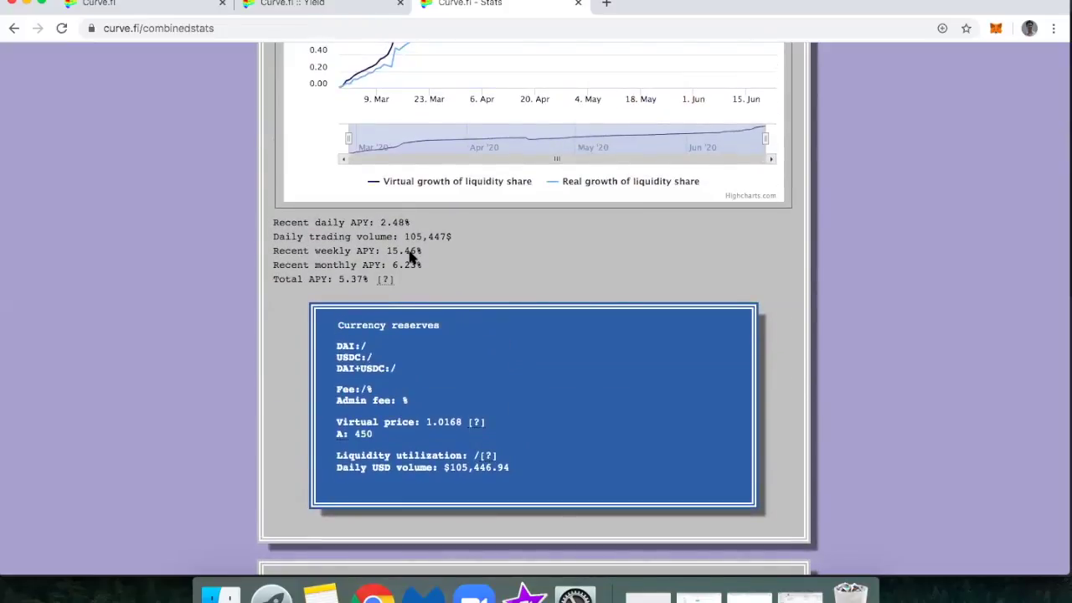
{"action": "scroll", "coordinate": [483, 387], "scroll_direction": "down", "scroll_amount": 20}
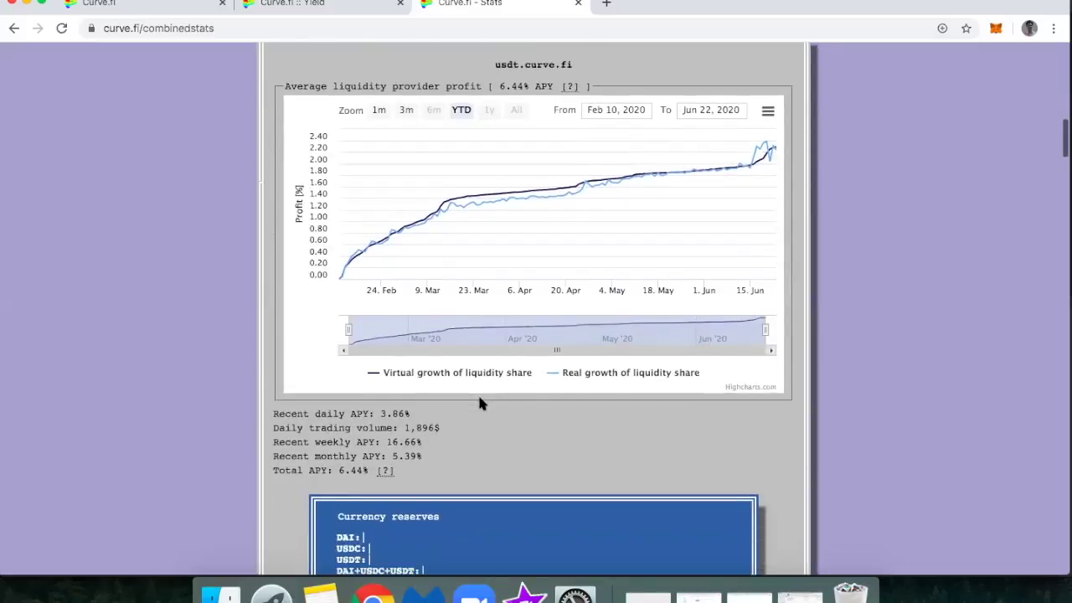
Step: Set the y.curve.fi profit chart to year to date and review the pool's APY figures and currency reserves
{"action": "scroll", "coordinate": [480, 404], "scroll_direction": "down", "scroll_amount": 5}
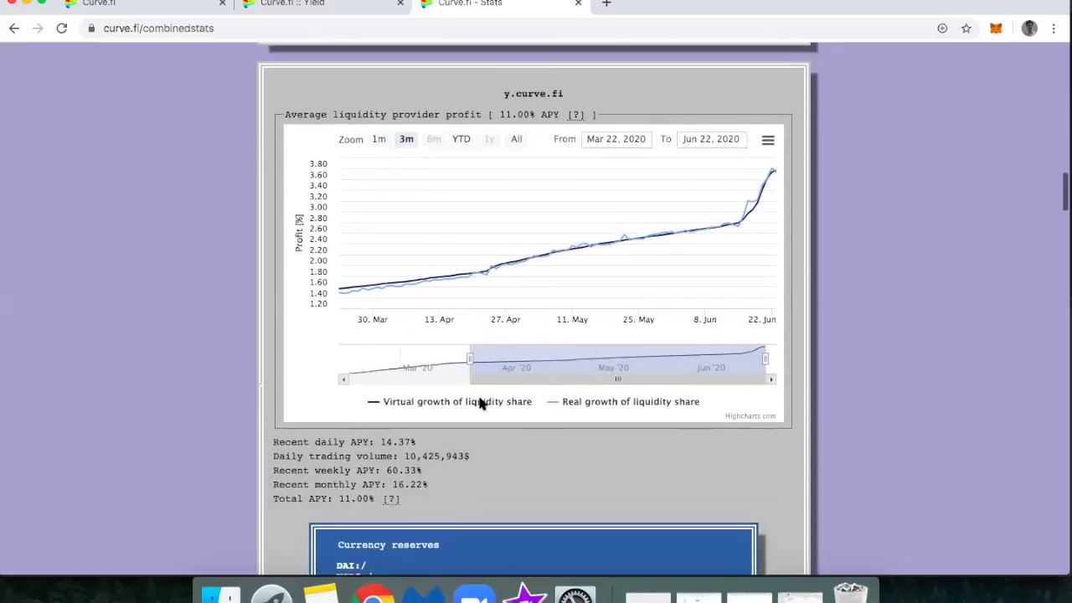
{"action": "scroll", "coordinate": [481, 405], "scroll_direction": "down", "scroll_amount": 1}
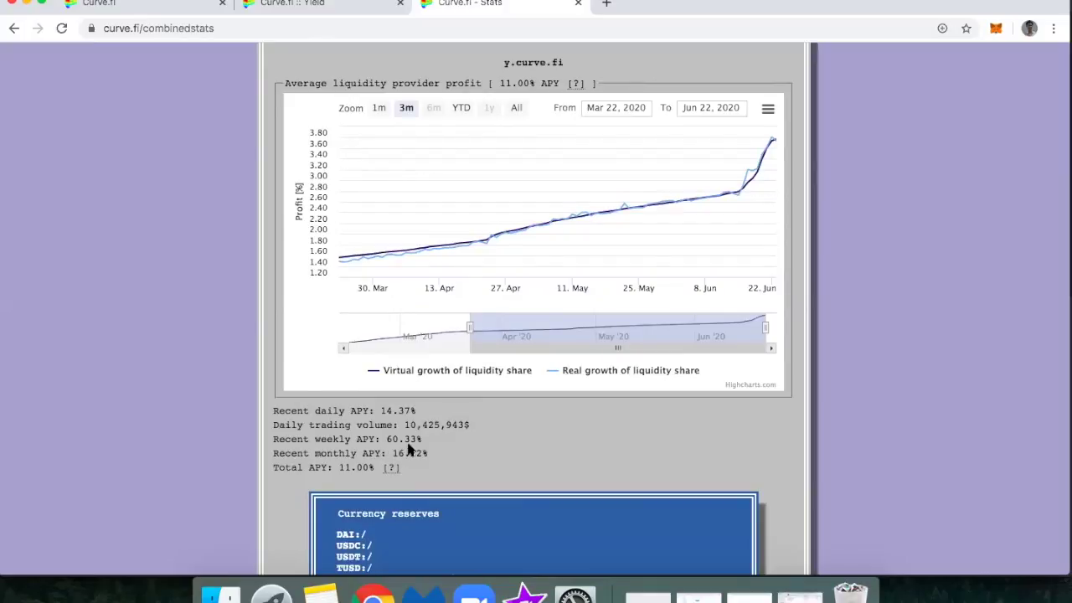
{"action": "left_click", "coordinate": [462, 108]}
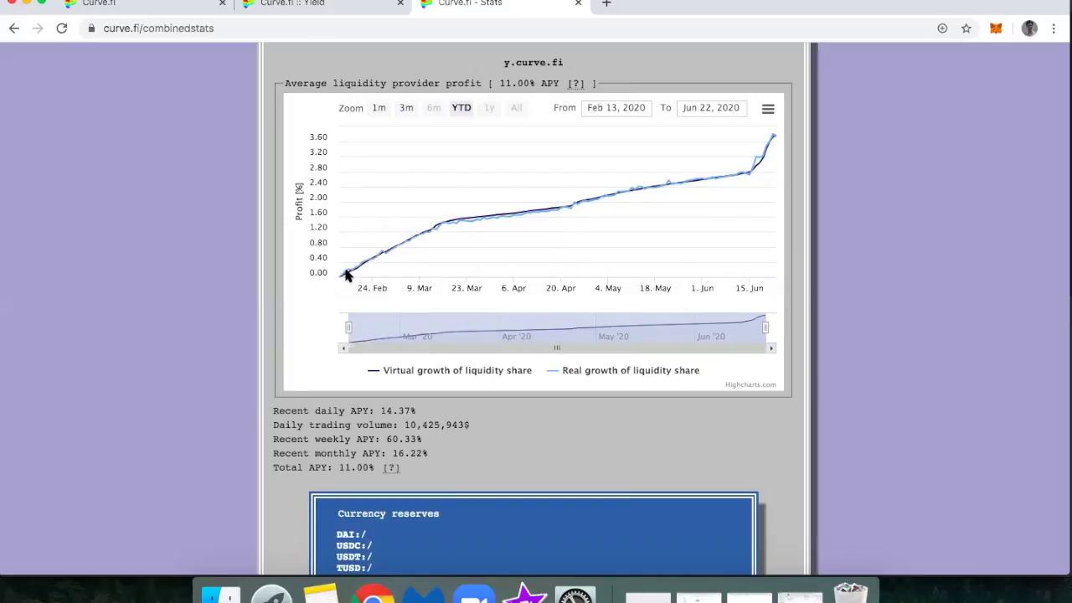
{"action": "scroll", "coordinate": [318, 457], "scroll_direction": "down", "scroll_amount": 1}
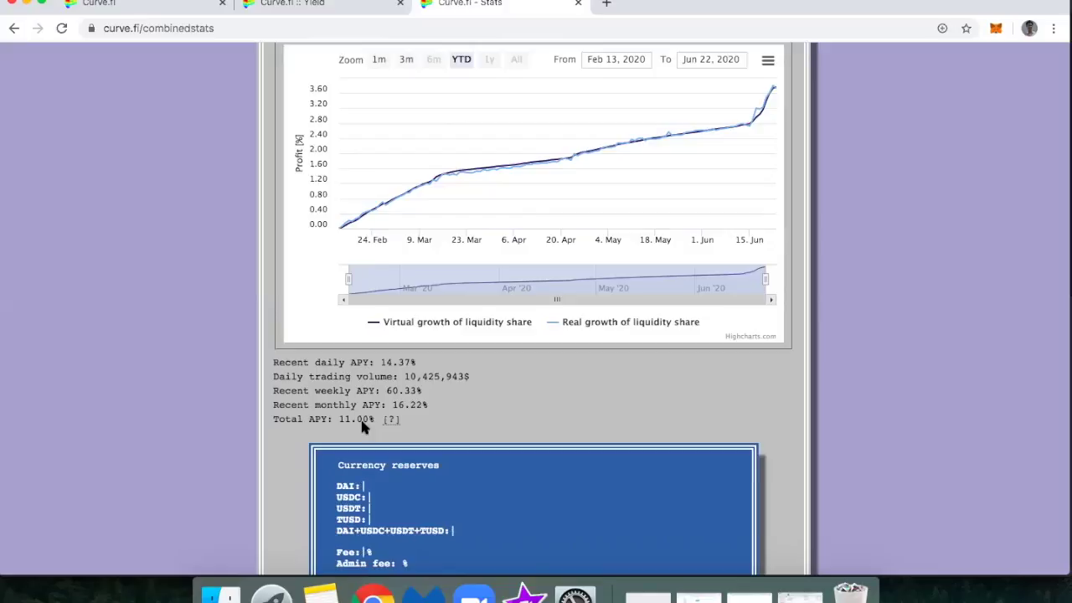
{"action": "scroll", "coordinate": [362, 486], "scroll_direction": "down", "scroll_amount": 1}
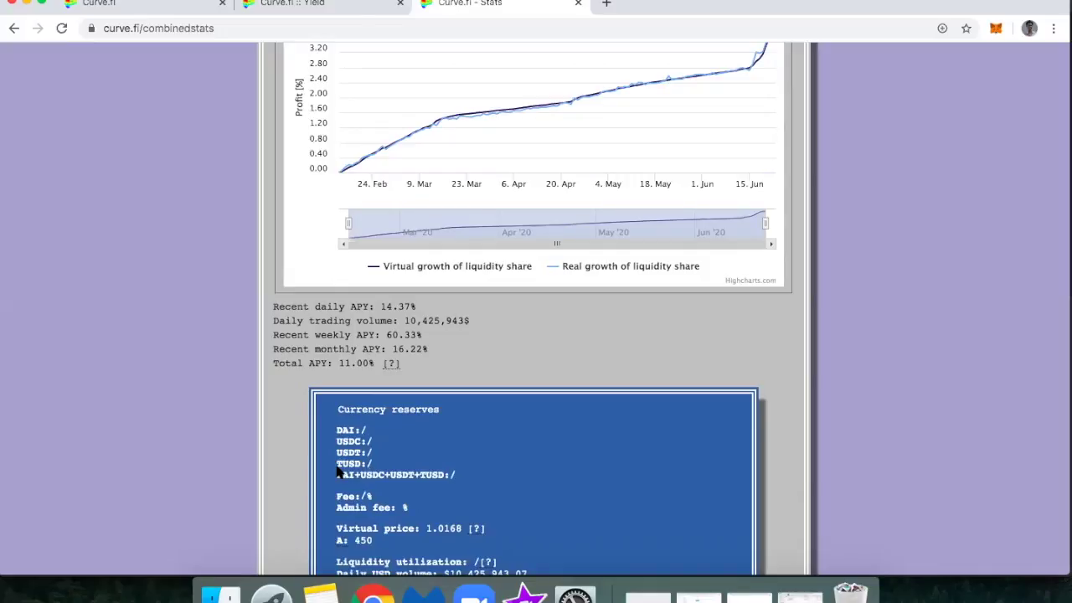
Step: Set the busd.curve.fi profit chart to year to date and review the pool's recent and total APY figures
{"action": "scroll", "coordinate": [413, 478], "scroll_direction": "down", "scroll_amount": 5}
{"action": "scroll", "coordinate": [414, 479], "scroll_direction": "down", "scroll_amount": 5}
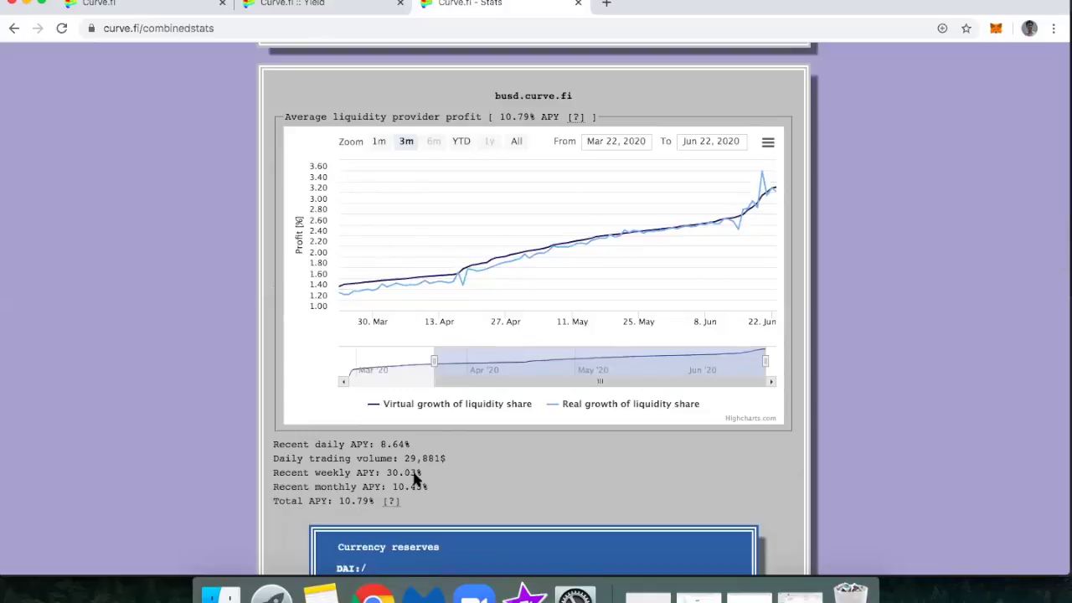
{"action": "left_click", "coordinate": [461, 143]}
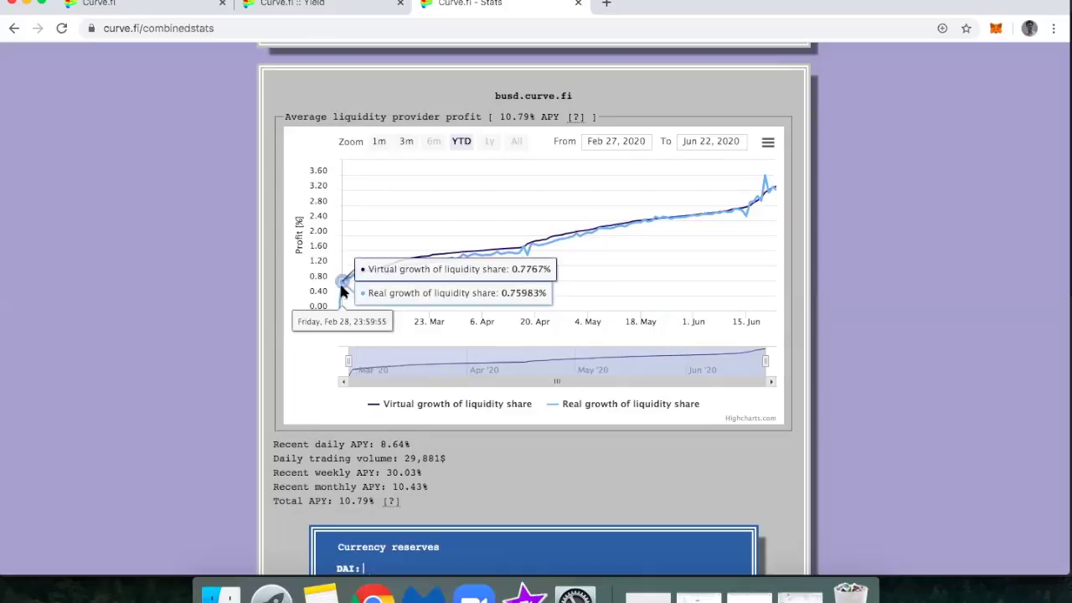
{"action": "scroll", "coordinate": [315, 386], "scroll_direction": "down", "scroll_amount": 2}
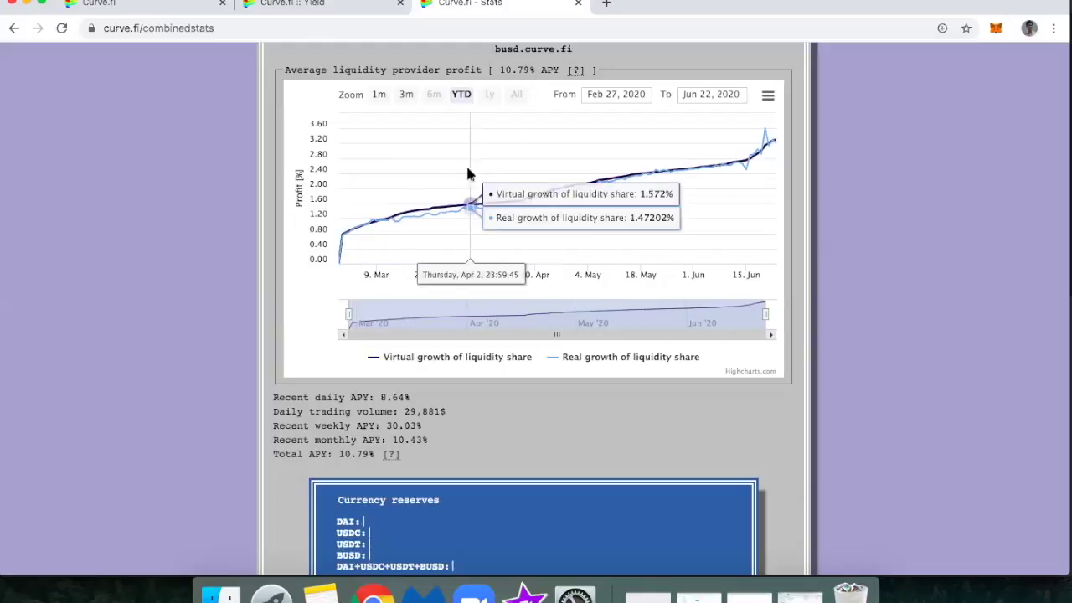
{"action": "scroll", "coordinate": [335, 348], "scroll_direction": "down", "scroll_amount": 1}
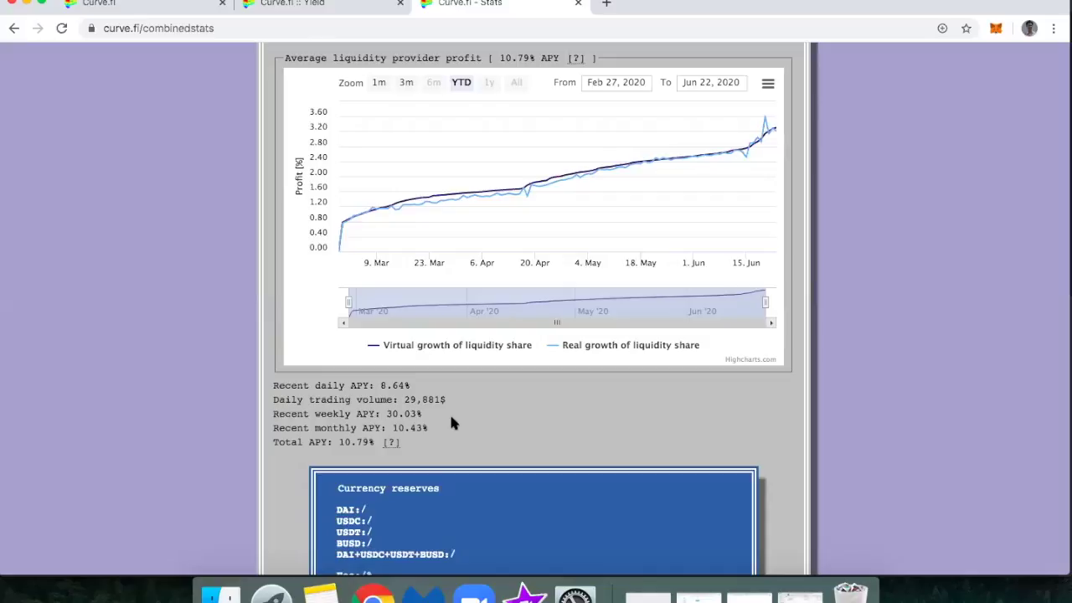
{"action": "scroll", "coordinate": [451, 423], "scroll_direction": "up", "scroll_amount": 1}
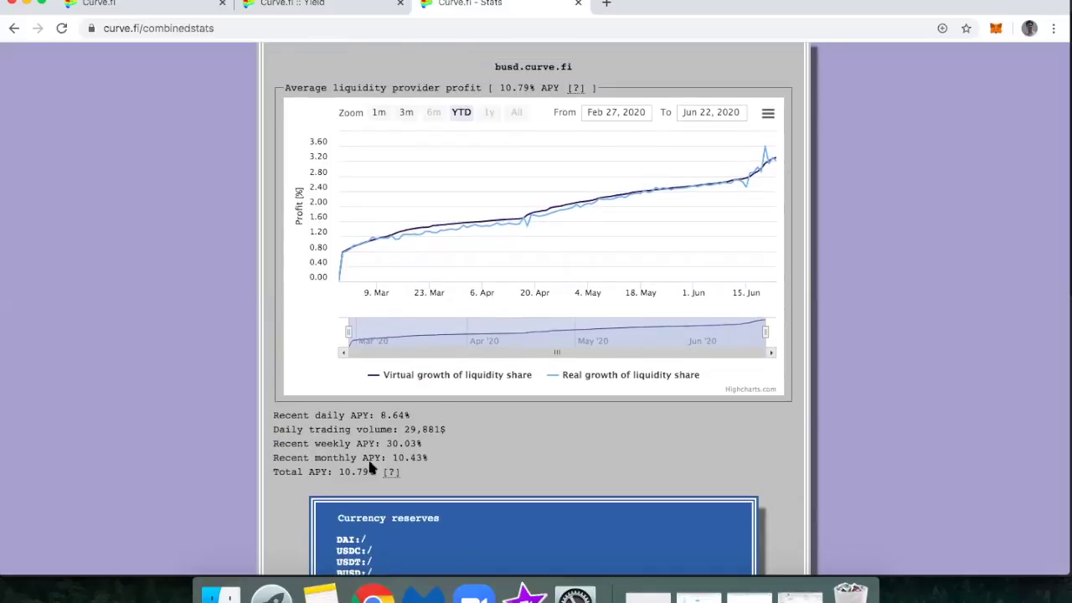
Step: Compare the y.curve.fi pool's recent and total APY figures with those of the busd.curve.fi pool
{"action": "scroll", "coordinate": [409, 468], "scroll_direction": "up", "scroll_amount": 10}
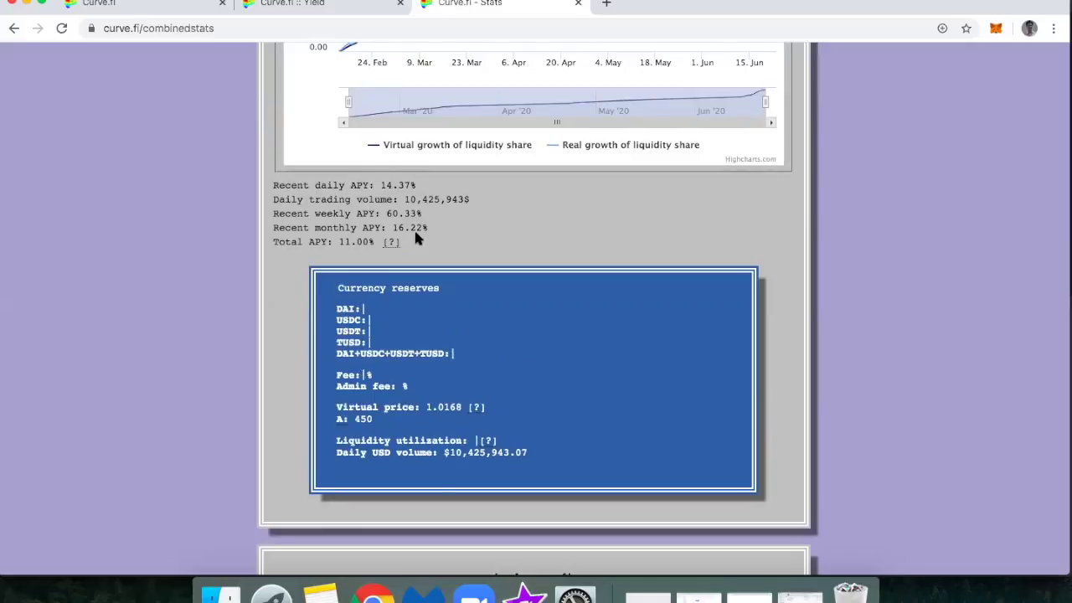
{"action": "scroll", "coordinate": [410, 288], "scroll_direction": "down", "scroll_amount": 8}
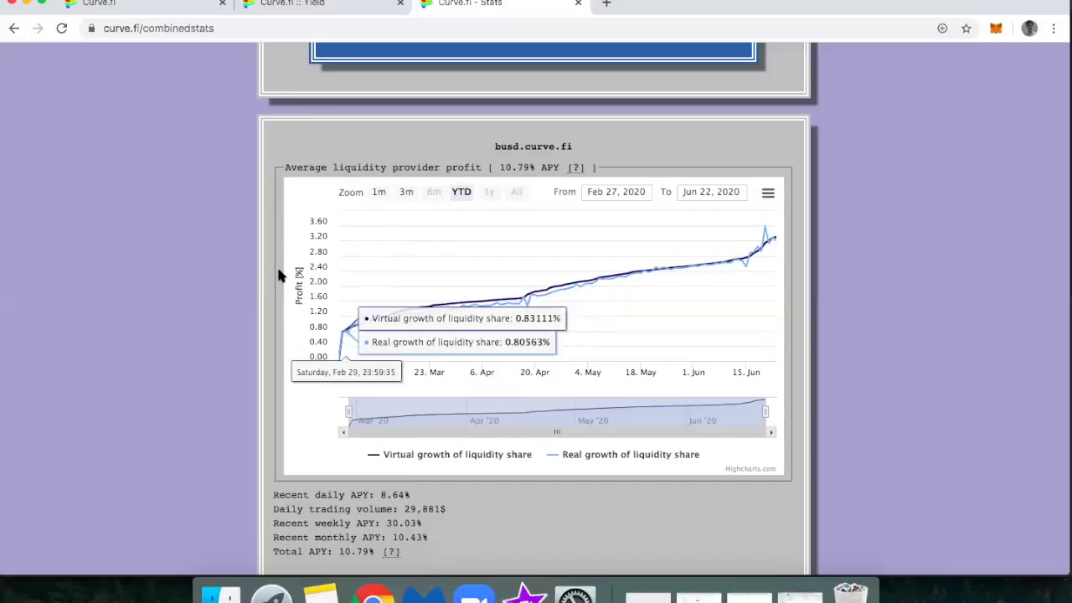
{"action": "scroll", "coordinate": [279, 275], "scroll_direction": "down", "scroll_amount": 8}
Step: Review the susdv2.curve.fi pool's currency reserves and compare them with the old susd and busd pools' reserves
{"action": "scroll", "coordinate": [279, 275], "scroll_direction": "down", "scroll_amount": 20}
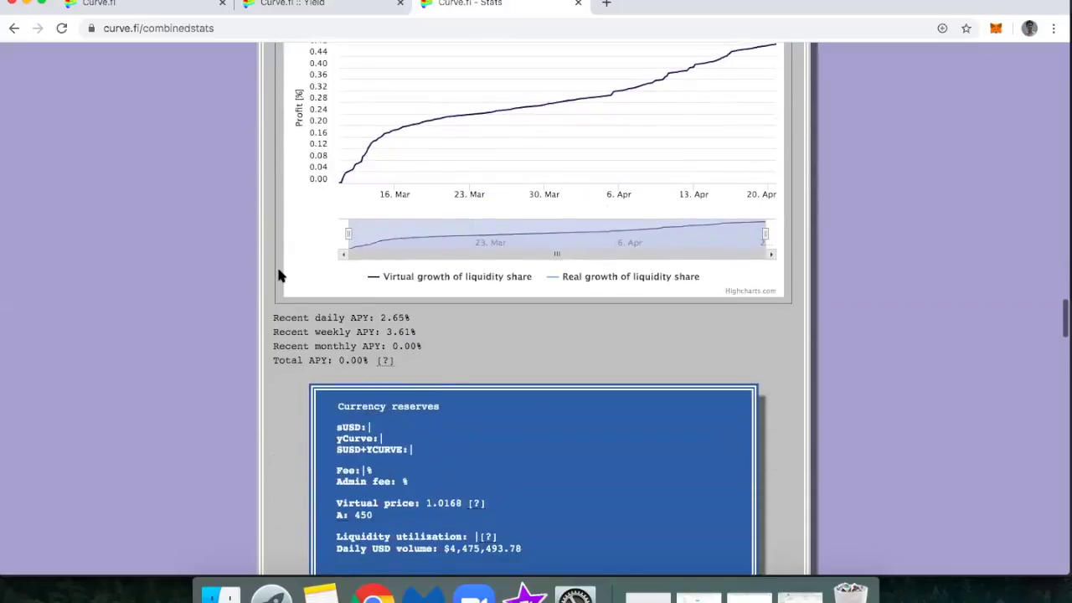
{"action": "scroll", "coordinate": [279, 275], "scroll_direction": "down", "scroll_amount": 1}
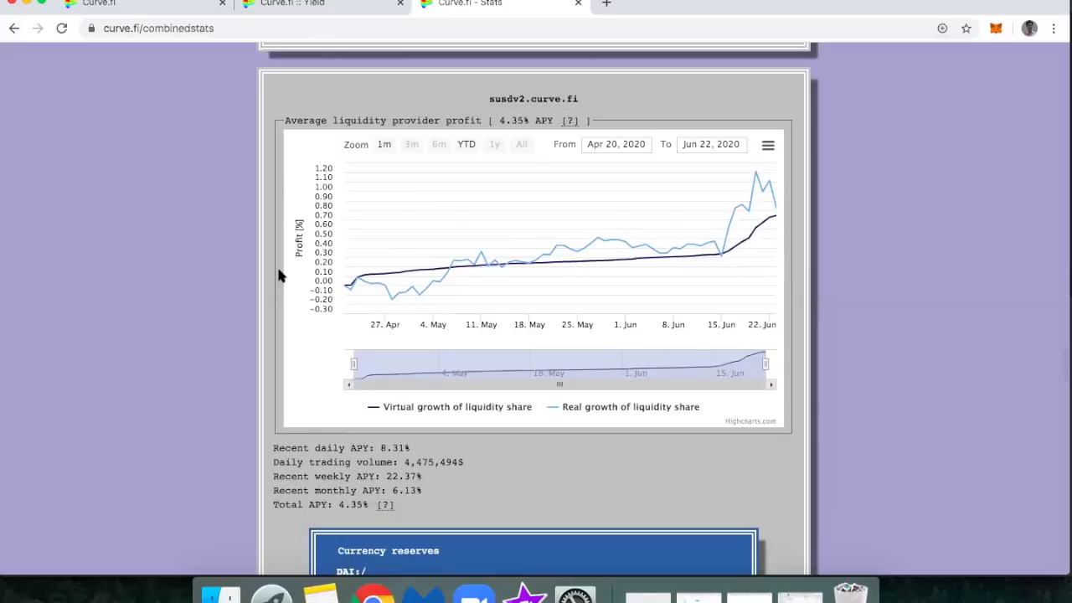
{"action": "scroll", "coordinate": [330, 275], "scroll_direction": "down", "scroll_amount": 5}
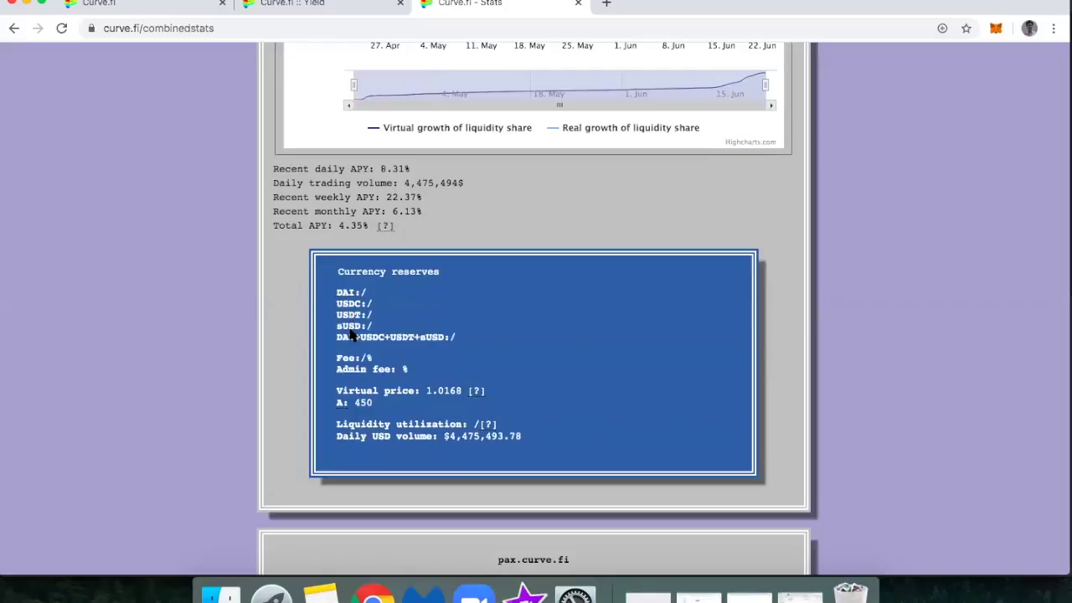
{"action": "scroll", "coordinate": [348, 327], "scroll_direction": "up", "scroll_amount": 10}
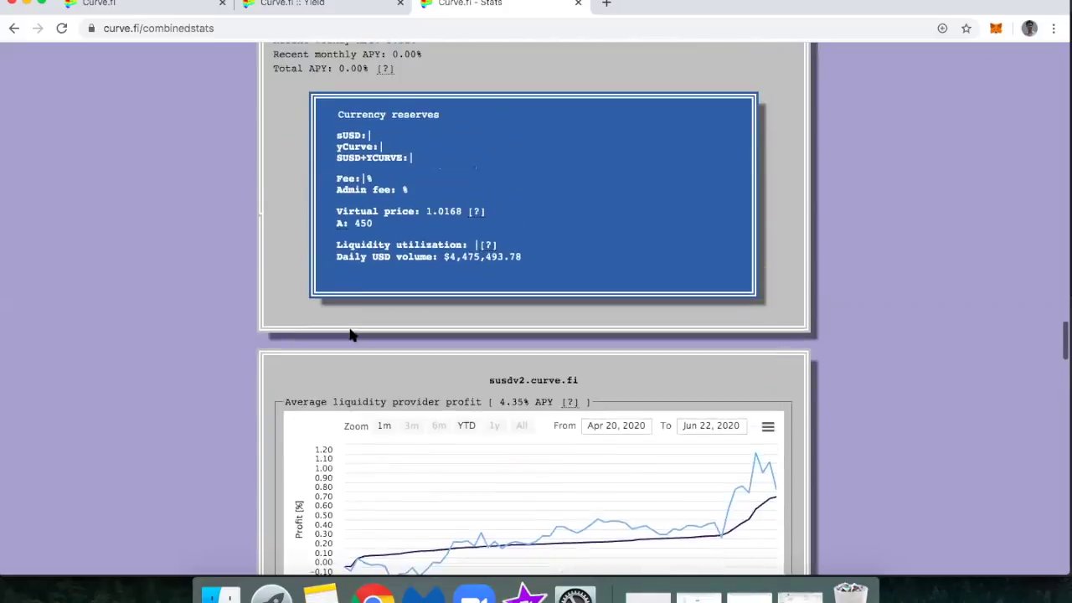
{"action": "scroll", "coordinate": [348, 255], "scroll_direction": "up", "scroll_amount": 10}
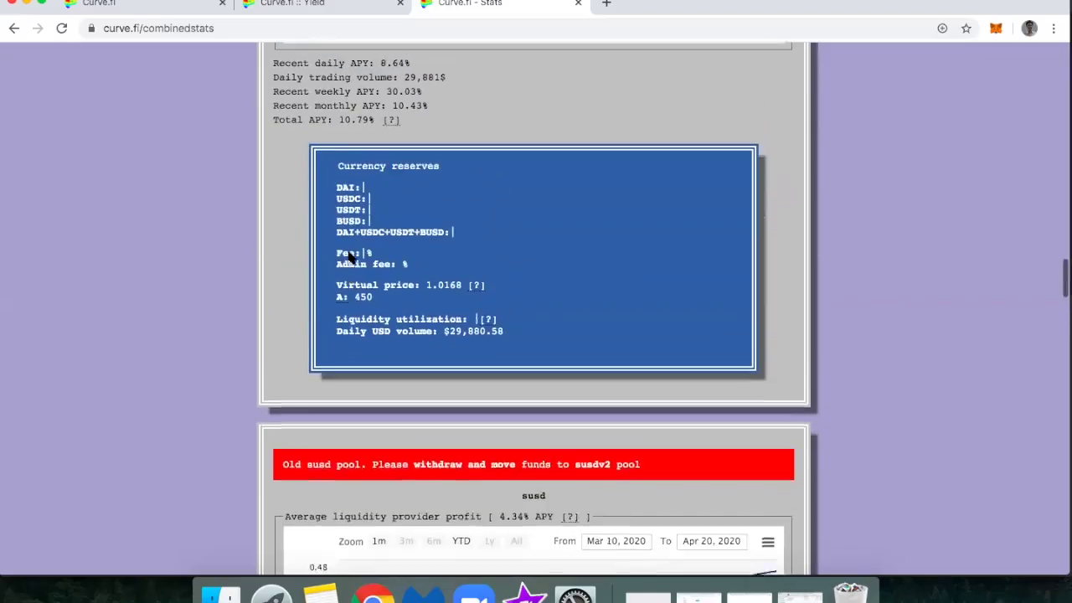
{"action": "scroll", "coordinate": [350, 258], "scroll_direction": "up", "scroll_amount": 1}
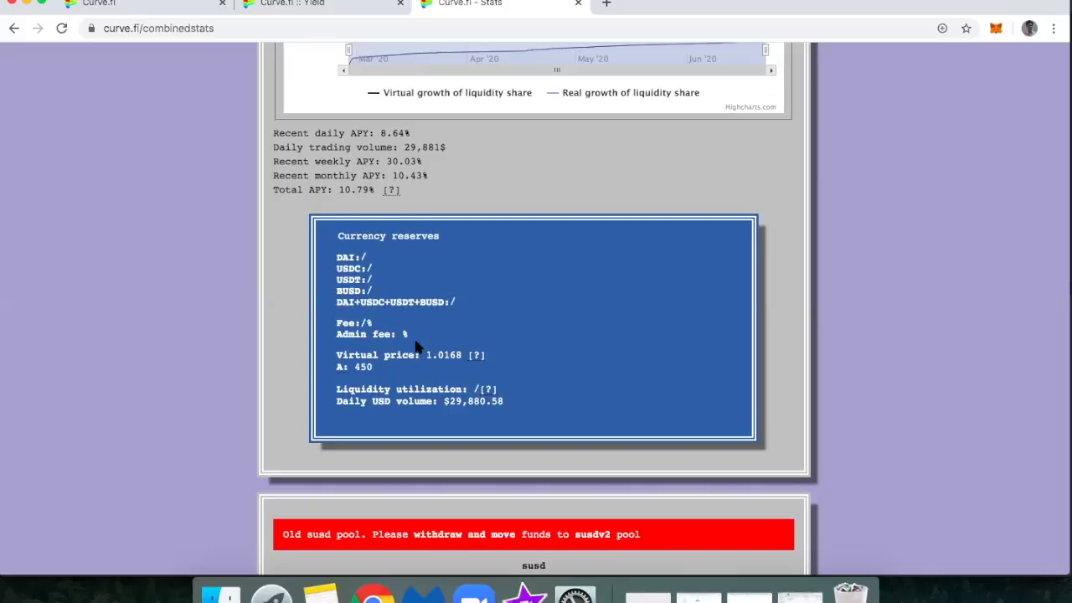
Step: Set the susdv2.curve.fi profit chart to year to date and review the pool's recent and total APY figures
{"action": "scroll", "coordinate": [417, 346], "scroll_direction": "down", "scroll_amount": 7}
{"action": "scroll", "coordinate": [416, 346], "scroll_direction": "down", "scroll_amount": 8}
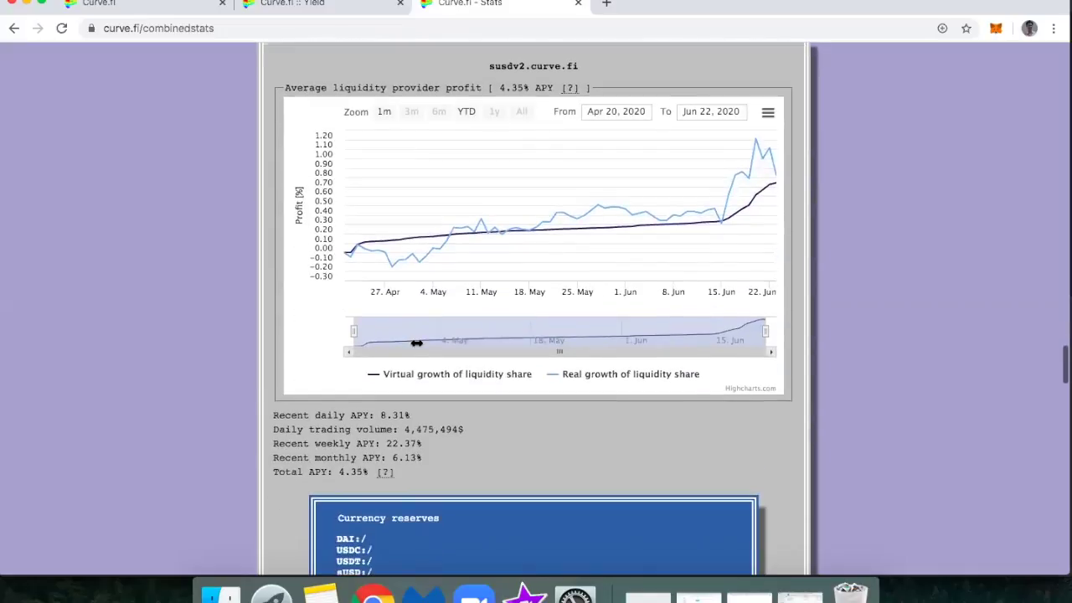
{"action": "scroll", "coordinate": [416, 343], "scroll_direction": "down", "scroll_amount": 1}
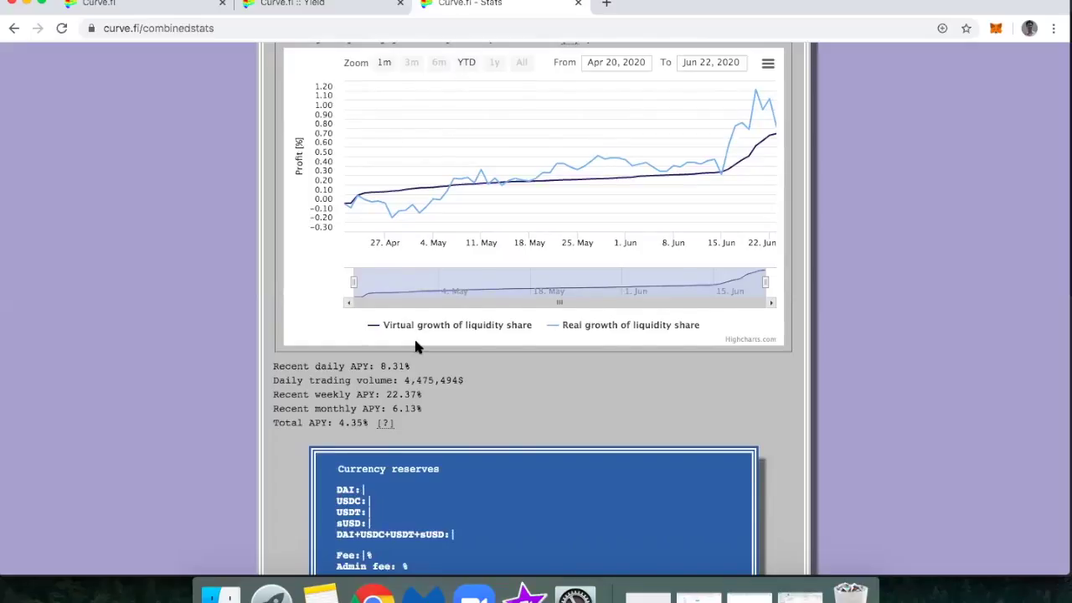
{"action": "scroll", "coordinate": [410, 352], "scroll_direction": "up", "scroll_amount": 1}
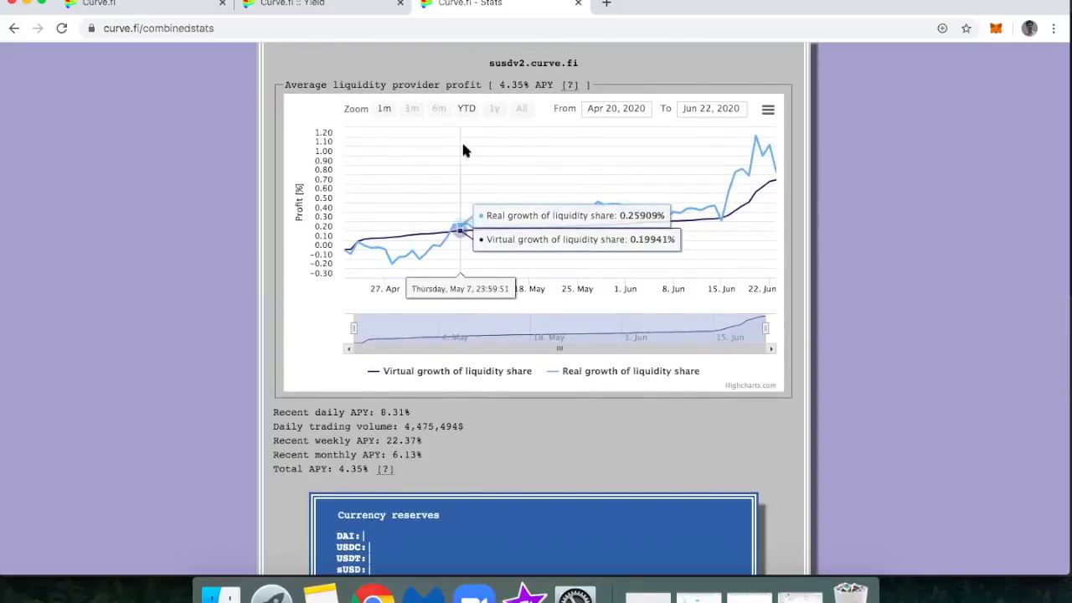
{"action": "scroll", "coordinate": [360, 435], "scroll_direction": "down", "scroll_amount": 2}
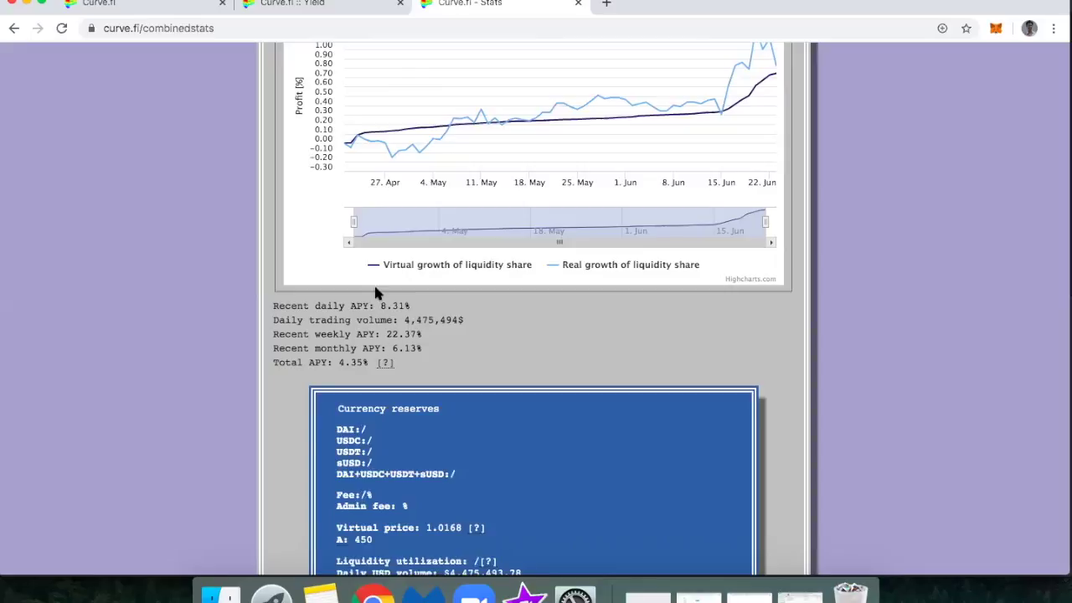
{"action": "scroll", "coordinate": [375, 292], "scroll_direction": "up", "scroll_amount": 3}
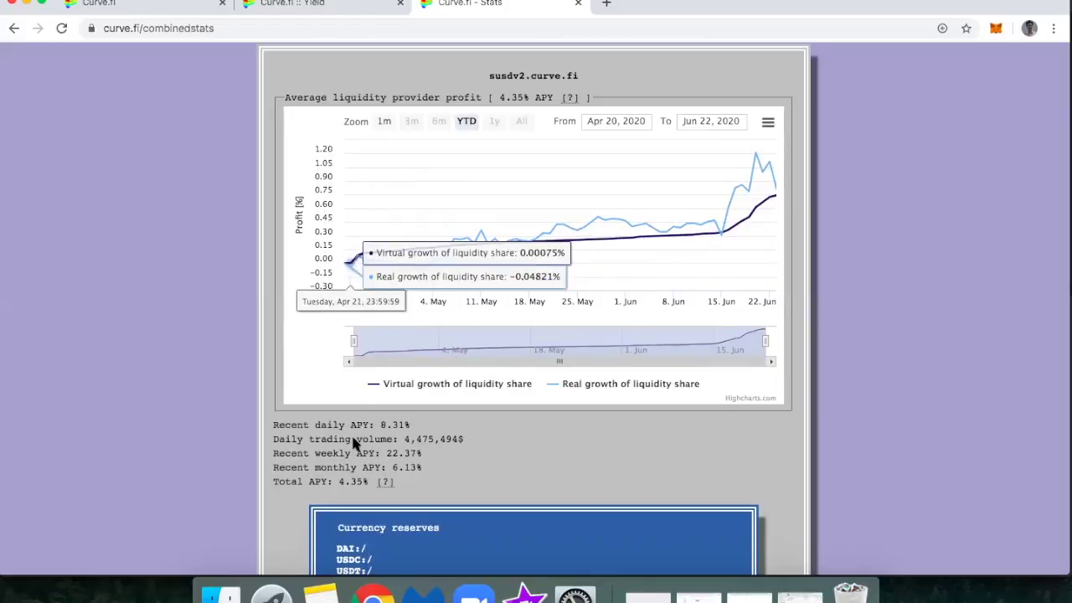
{"action": "scroll", "coordinate": [350, 427], "scroll_direction": "down", "scroll_amount": 1}
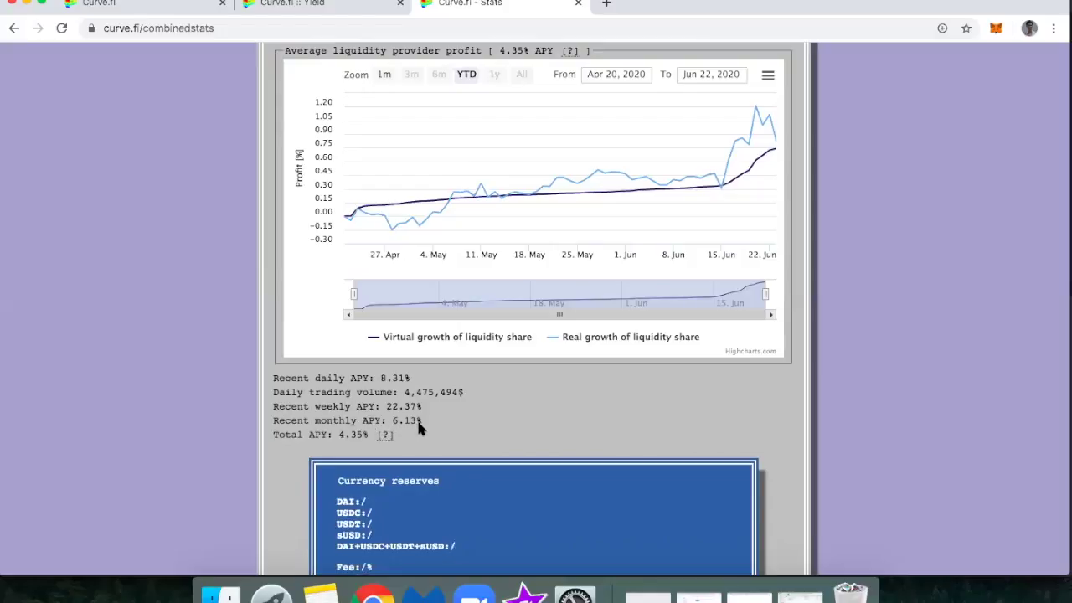
Step: Compare the monthly APY figures of the old susd, busd and y pools with the susdv2 pool's returns
{"action": "scroll", "coordinate": [419, 427], "scroll_direction": "up", "scroll_amount": 8}
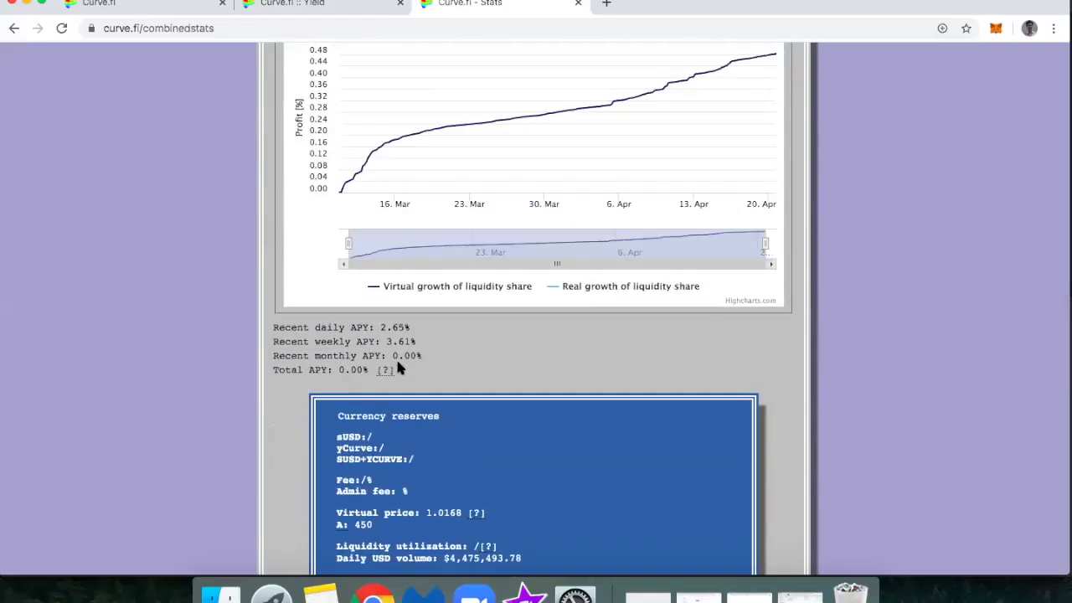
{"action": "scroll", "coordinate": [417, 345], "scroll_direction": "up", "scroll_amount": 3}
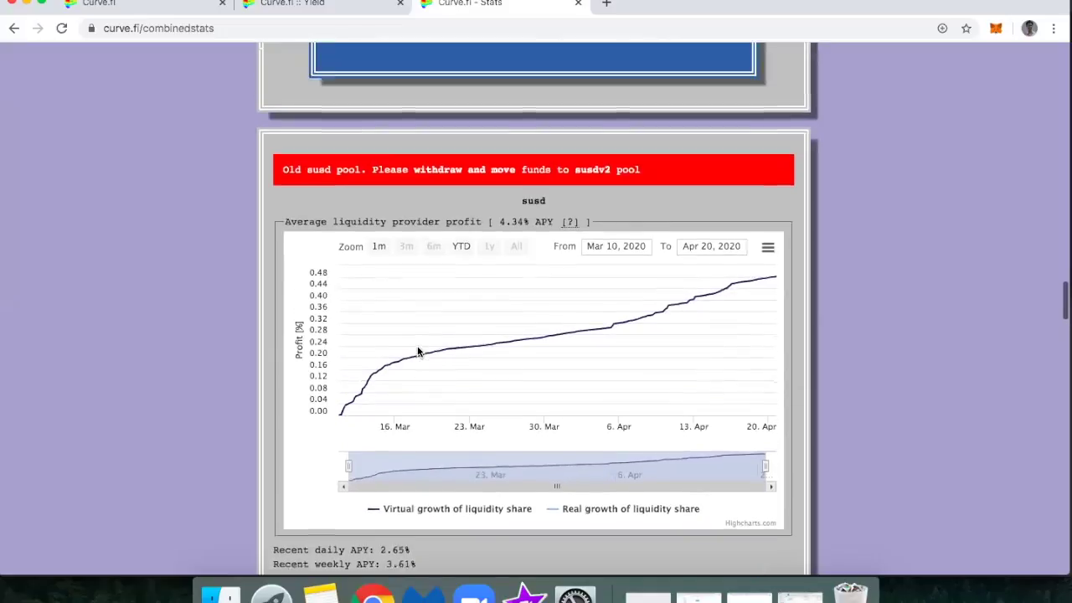
{"action": "scroll", "coordinate": [417, 352], "scroll_direction": "down", "scroll_amount": 10}
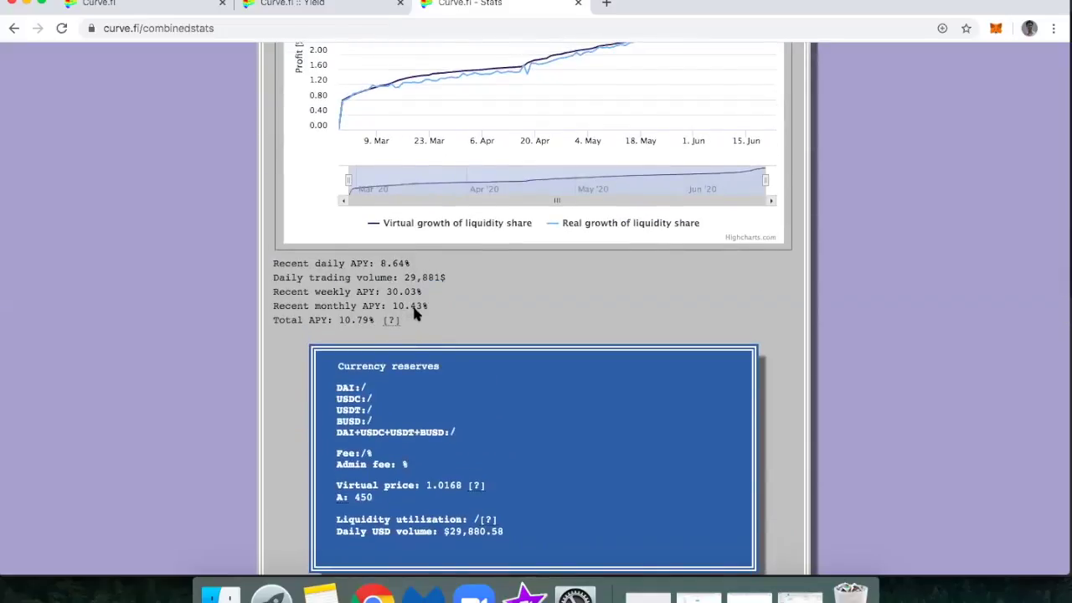
{"action": "scroll", "coordinate": [414, 313], "scroll_direction": "up", "scroll_amount": 5}
{"action": "scroll", "coordinate": [414, 313], "scroll_direction": "up", "scroll_amount": 5}
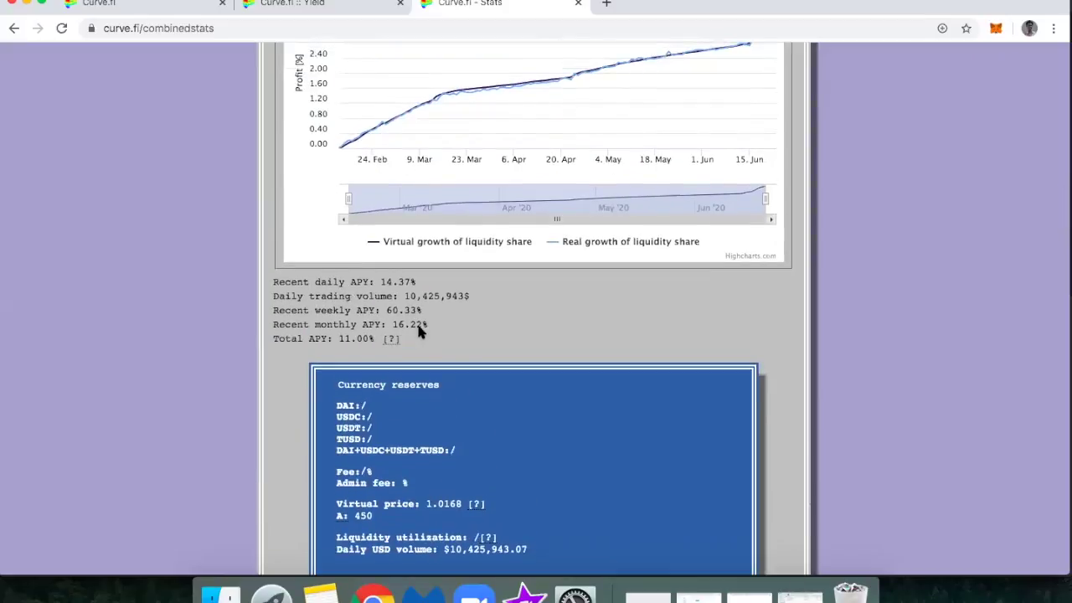
{"action": "scroll", "coordinate": [426, 330], "scroll_direction": "down", "scroll_amount": 10}
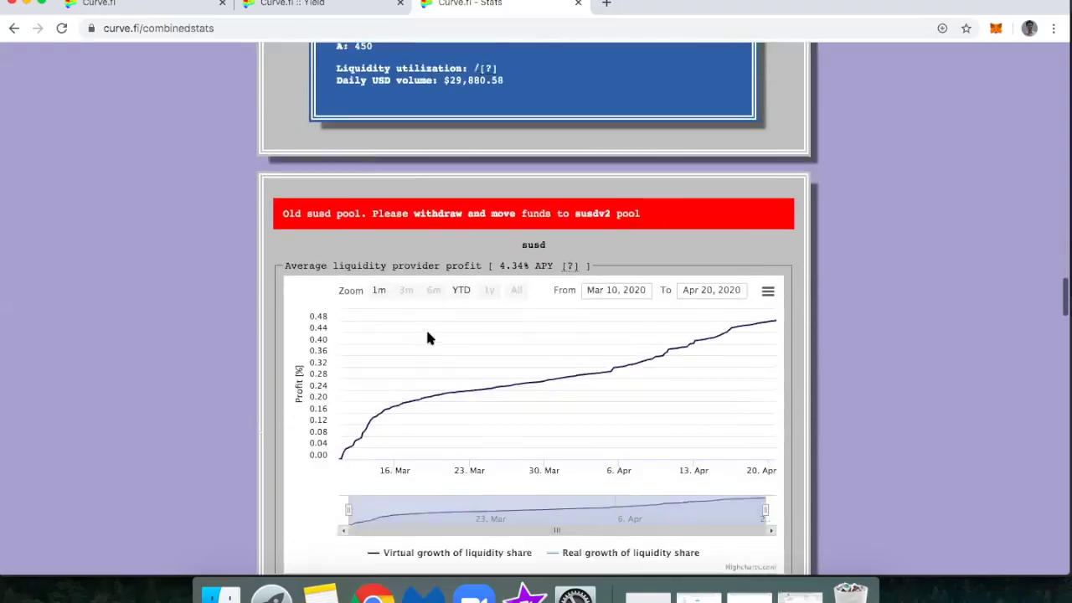
{"action": "scroll", "coordinate": [427, 337], "scroll_direction": "down", "scroll_amount": 15}
{"action": "scroll", "coordinate": [427, 337], "scroll_direction": "up", "scroll_amount": 3}
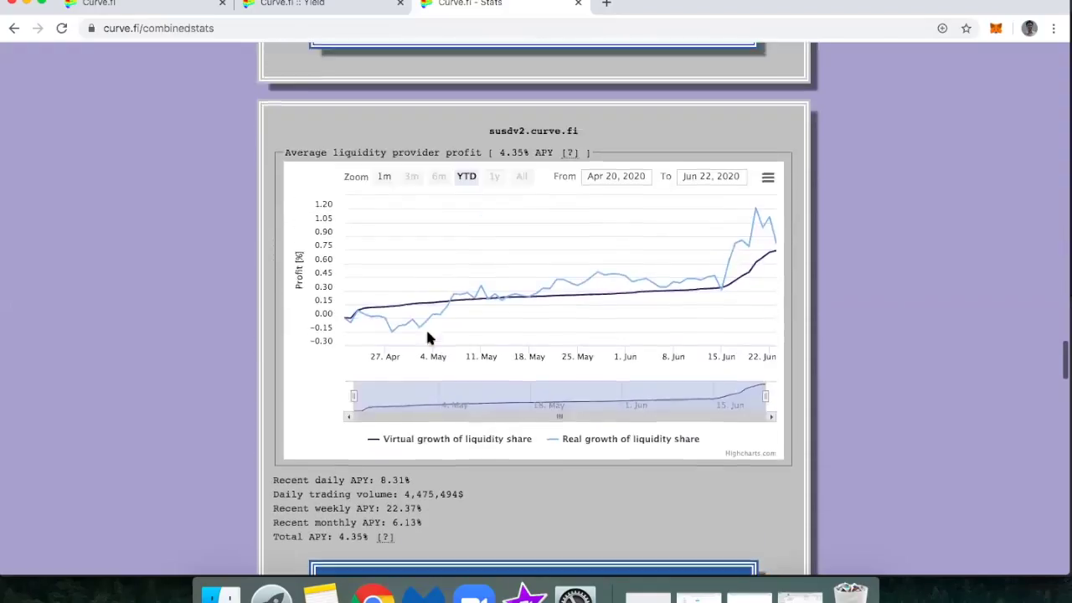
Step: Examine the real and virtual liquidity share growth in the susdv2 chart and compare it with the busd chart
{"action": "scroll", "coordinate": [427, 337], "scroll_direction": "up", "scroll_amount": 1}
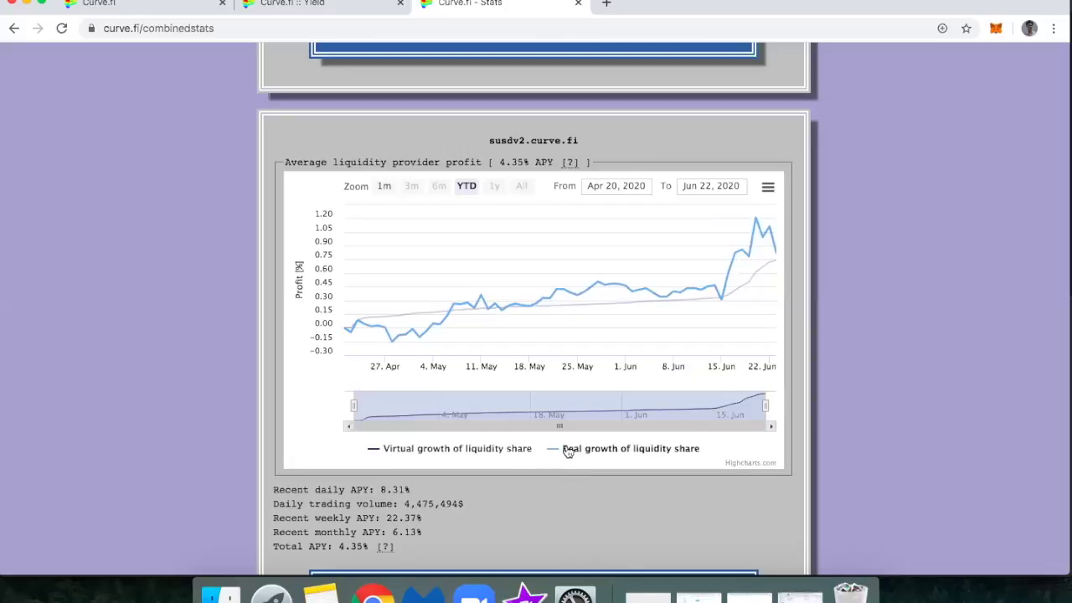
{"action": "scroll", "coordinate": [545, 457], "scroll_direction": "down", "scroll_amount": 1}
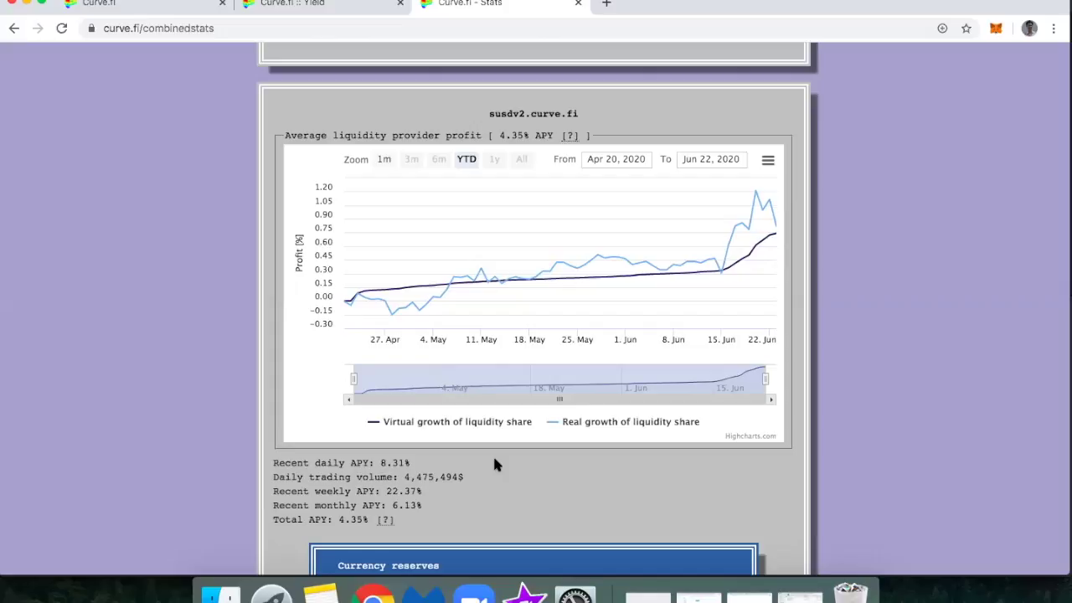
{"action": "scroll", "coordinate": [550, 447], "scroll_direction": "up", "scroll_amount": 15}
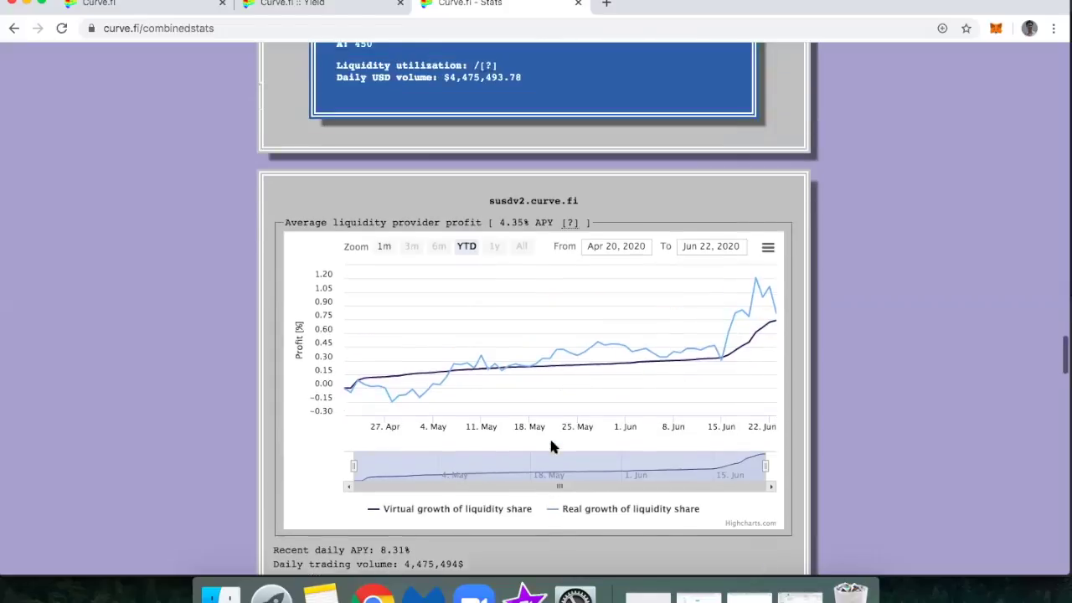
{"action": "scroll", "coordinate": [551, 446], "scroll_direction": "up", "scroll_amount": 20}
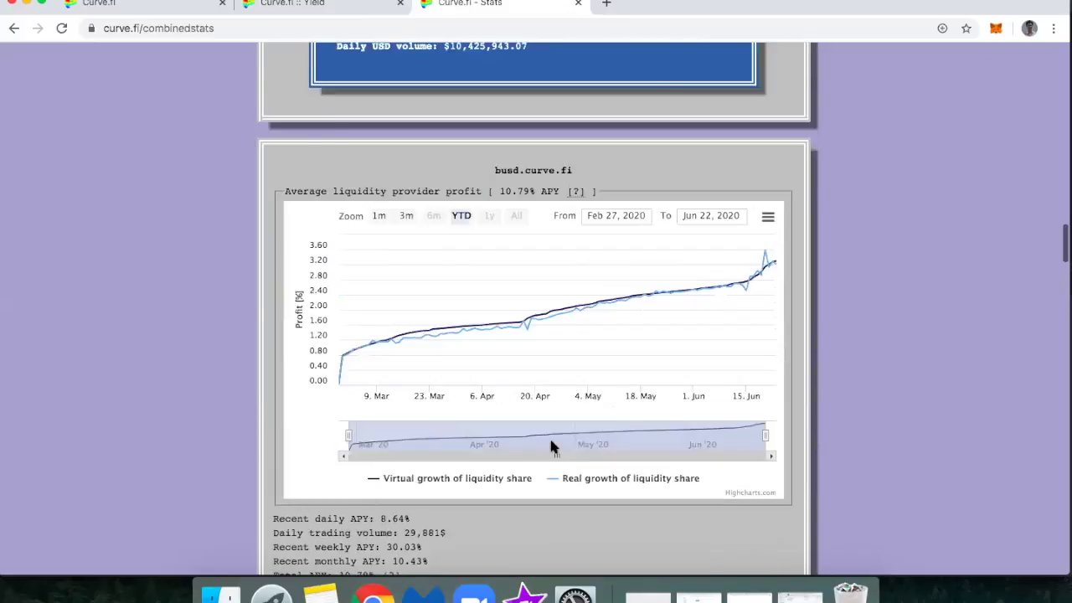
Step: Return to the iearn pool's deposit page and review the coin amounts and deposit options
{"action": "scroll", "coordinate": [550, 446], "scroll_direction": "down", "scroll_amount": 4}
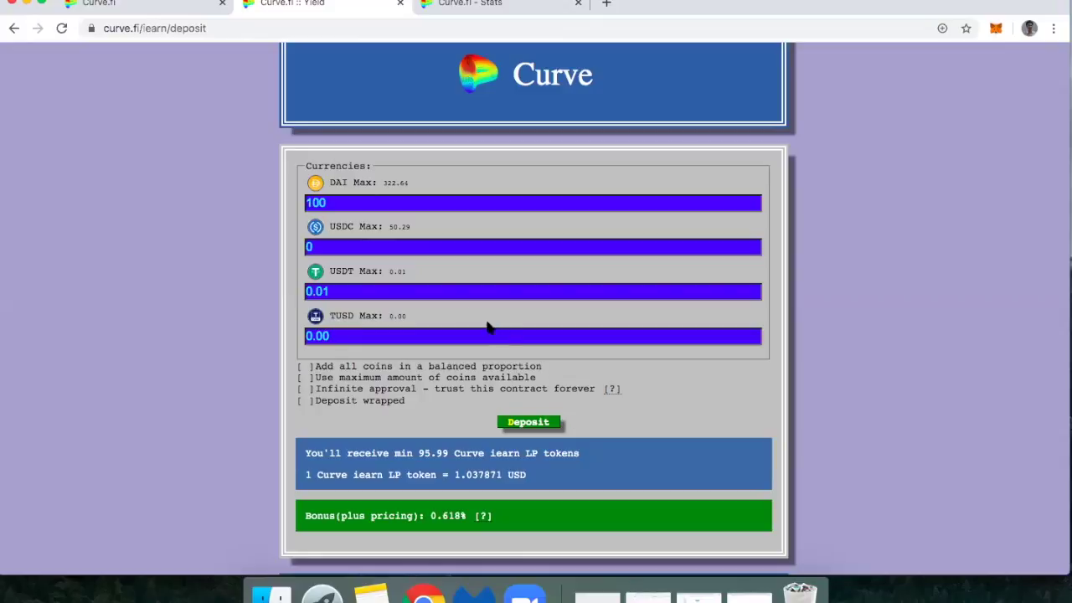
{"action": "scroll", "coordinate": [459, 306], "scroll_direction": "up", "scroll_amount": 1}
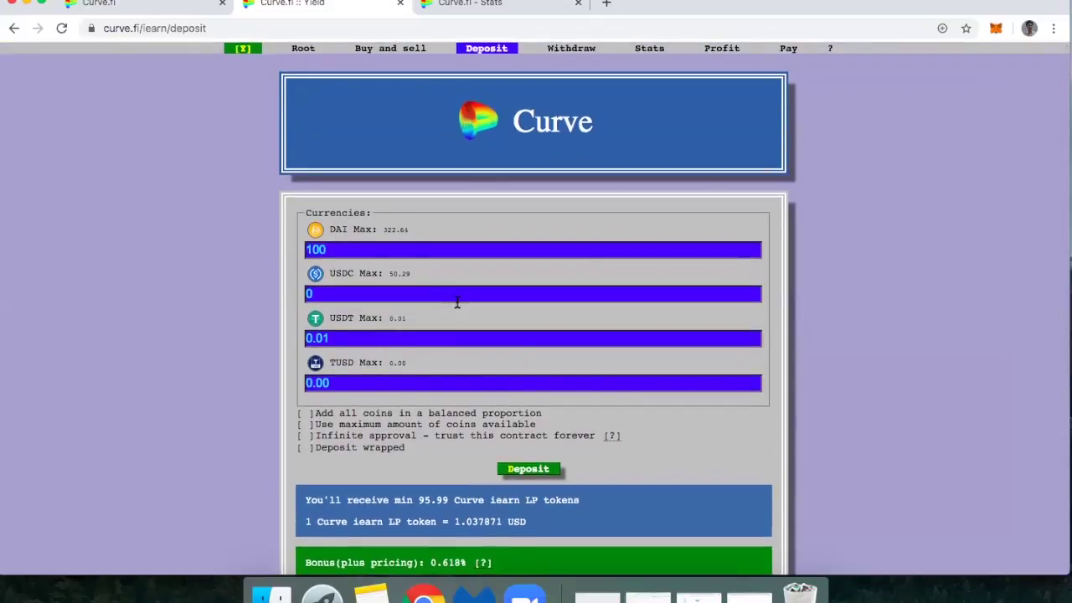
{"action": "scroll", "coordinate": [377, 293], "scroll_direction": "down", "scroll_amount": 1}
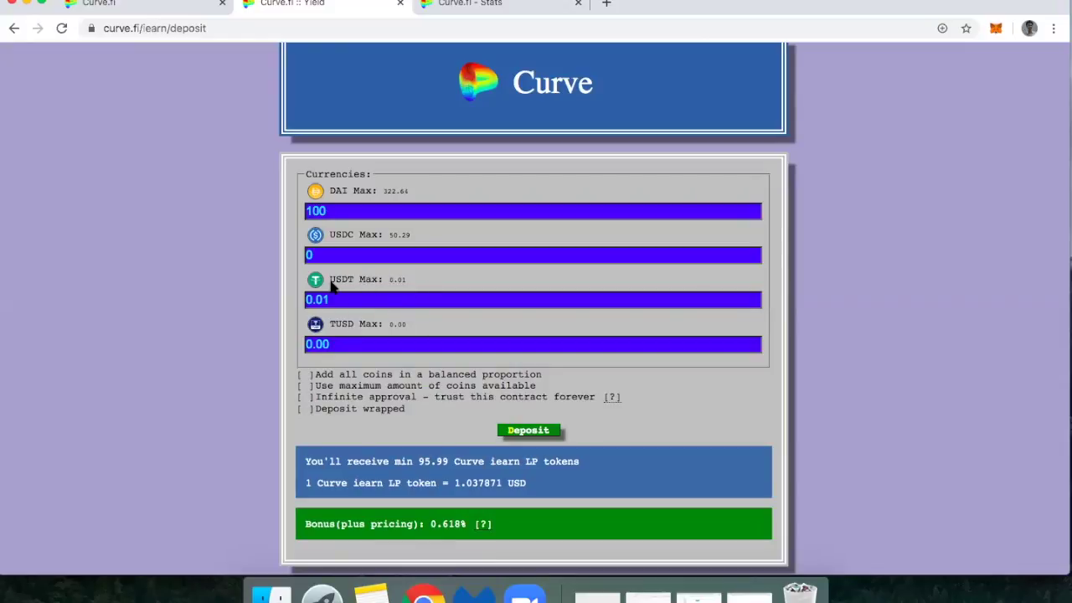
Step: Try the deposit options for adding all coins in a balanced proportion and using the maximum amount of coins available
{"action": "left_click", "coordinate": [306, 376]}
{"action": "left_click", "coordinate": [306, 375]}
{"action": "left_click", "coordinate": [305, 386]}
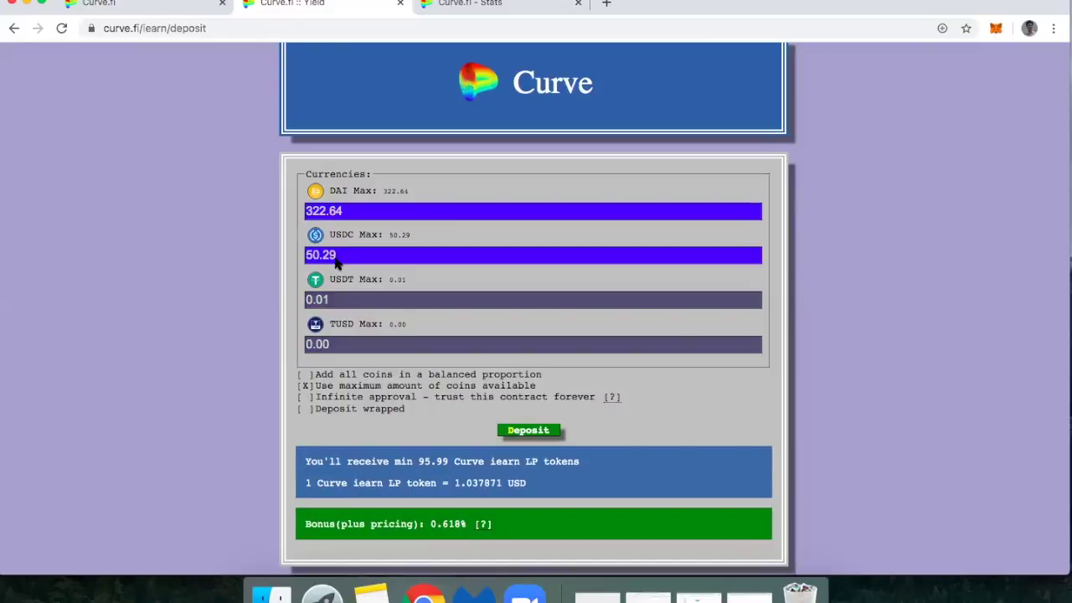
{"action": "left_click", "coordinate": [303, 386]}
Step: Set the deposit amounts to 0 USDC and 100 DAI
{"action": "left_click", "coordinate": [343, 253]}
{"action": "double_click", "coordinate": [343, 253]}
{"action": "key", "text": "BackSpace"}
{"action": "type", "text": "0"}
{"action": "left_click", "coordinate": [258, 249]}
{"action": "double_click", "coordinate": [334, 209]}
{"action": "type", "text": "100"}
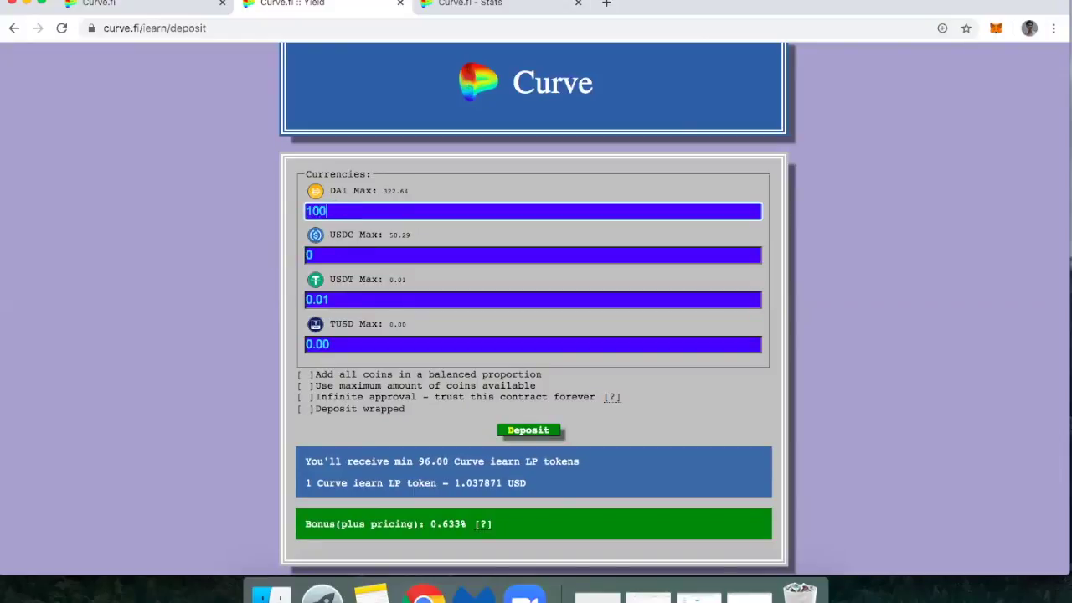
{"action": "left_click", "coordinate": [274, 251]}
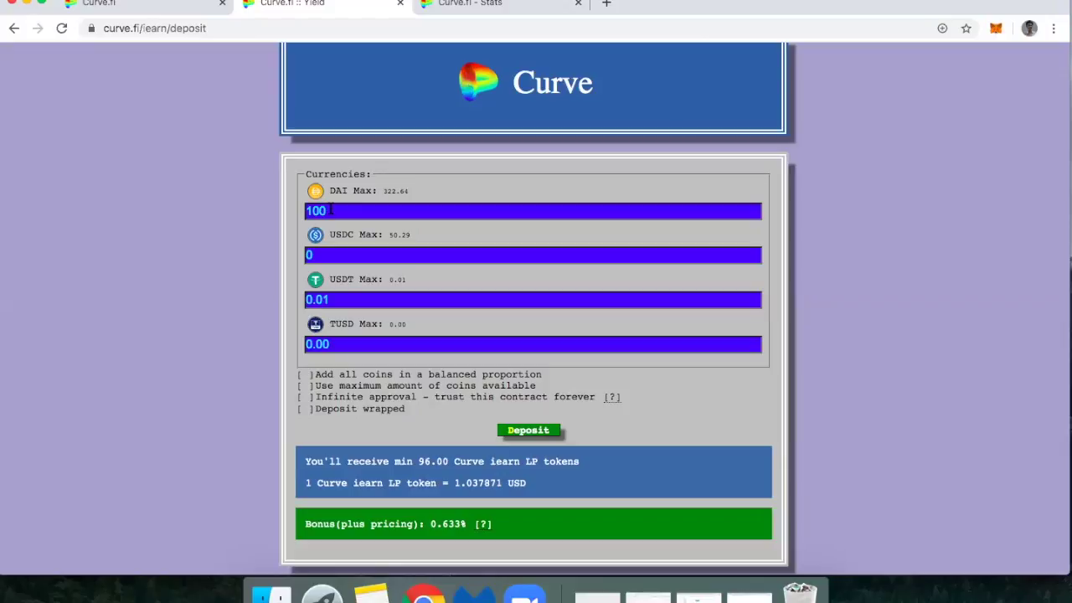
Step: Submit the deposit and review the wallet's DAI spending request and the estimated transaction cost
{"action": "left_click", "coordinate": [553, 431]}
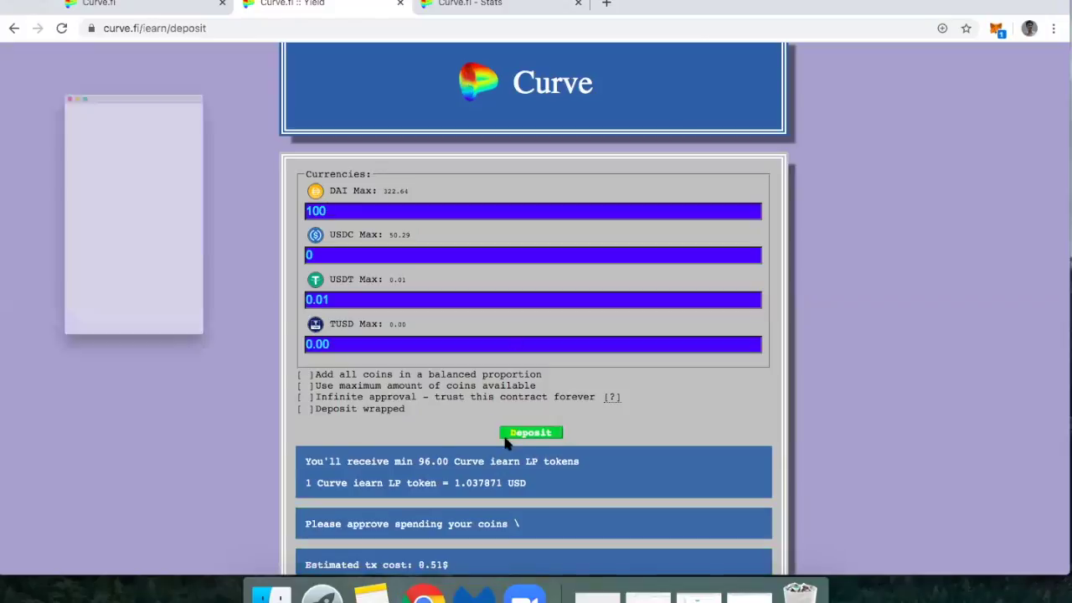
{"action": "scroll", "coordinate": [494, 452], "scroll_direction": "down", "scroll_amount": 1}
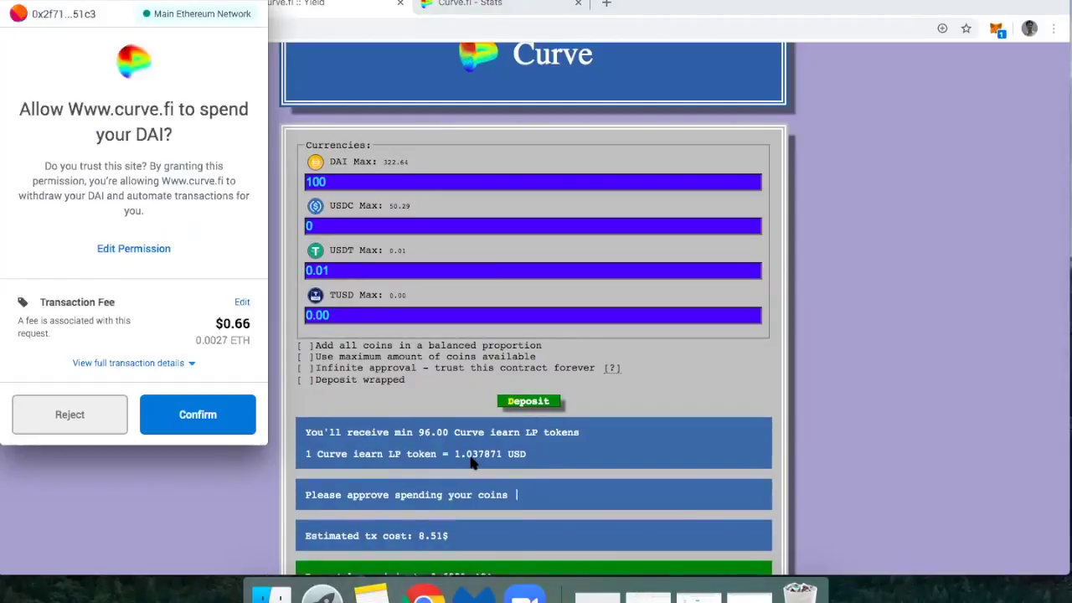
{"action": "scroll", "coordinate": [457, 465], "scroll_direction": "down", "scroll_amount": 1}
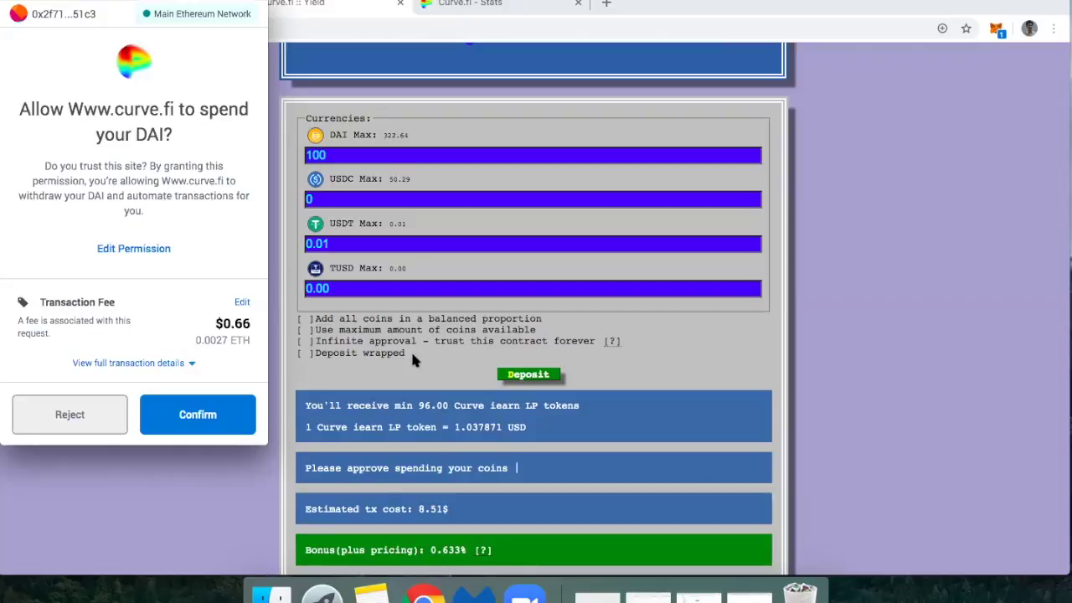
Step: Customize the transaction fee of the DAI spending request with a gas price of 23 GWEI and save it
{"action": "left_click", "coordinate": [242, 301]}
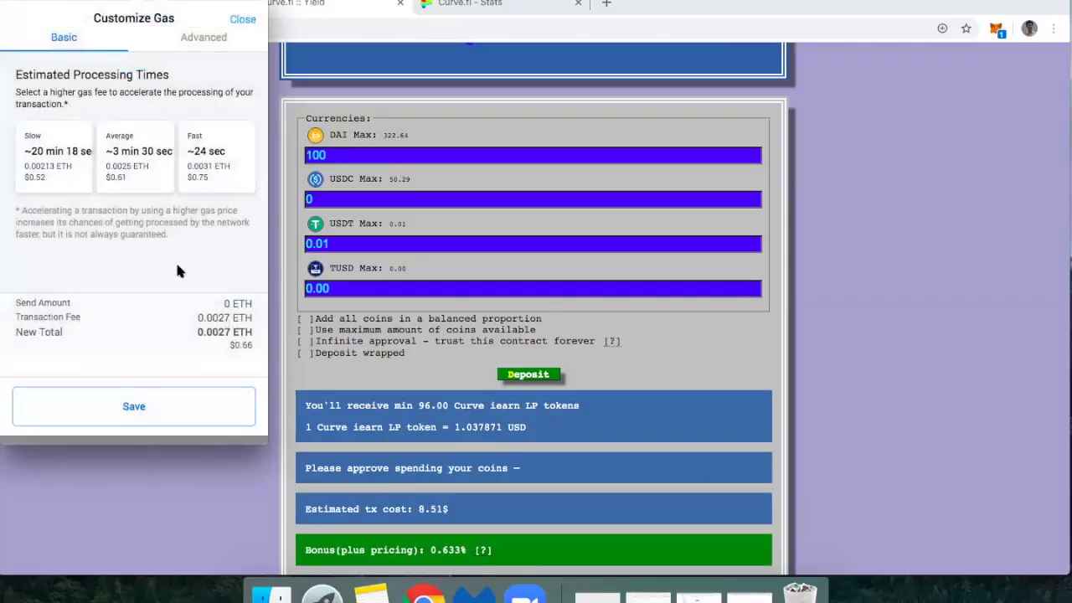
{"action": "left_click", "coordinate": [201, 39]}
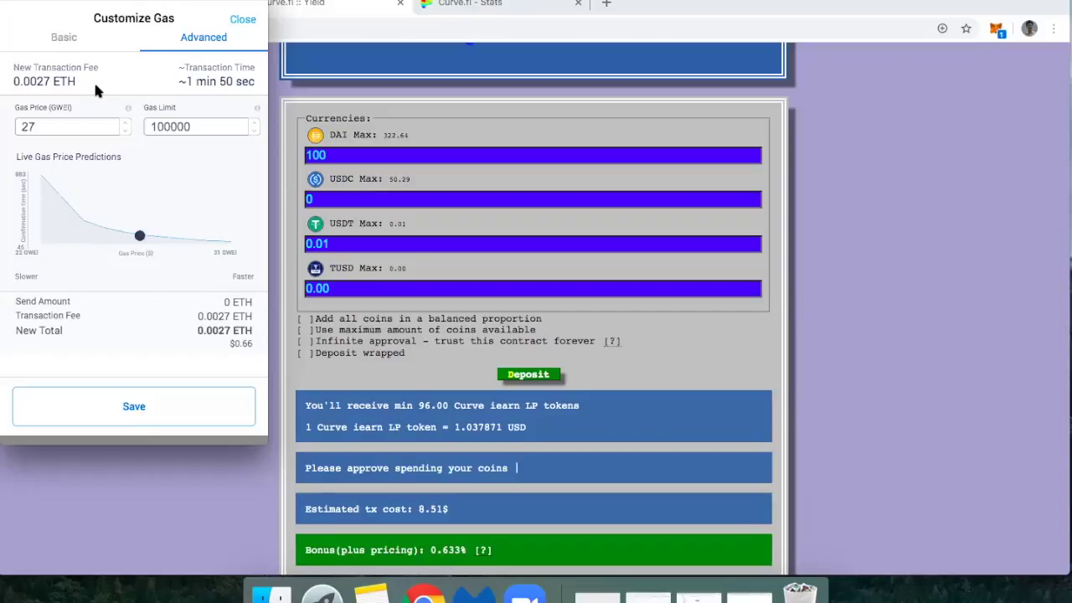
{"action": "left_click", "coordinate": [50, 130]}
{"action": "key", "text": "BackSpace"}
{"action": "type", "text": "2"}
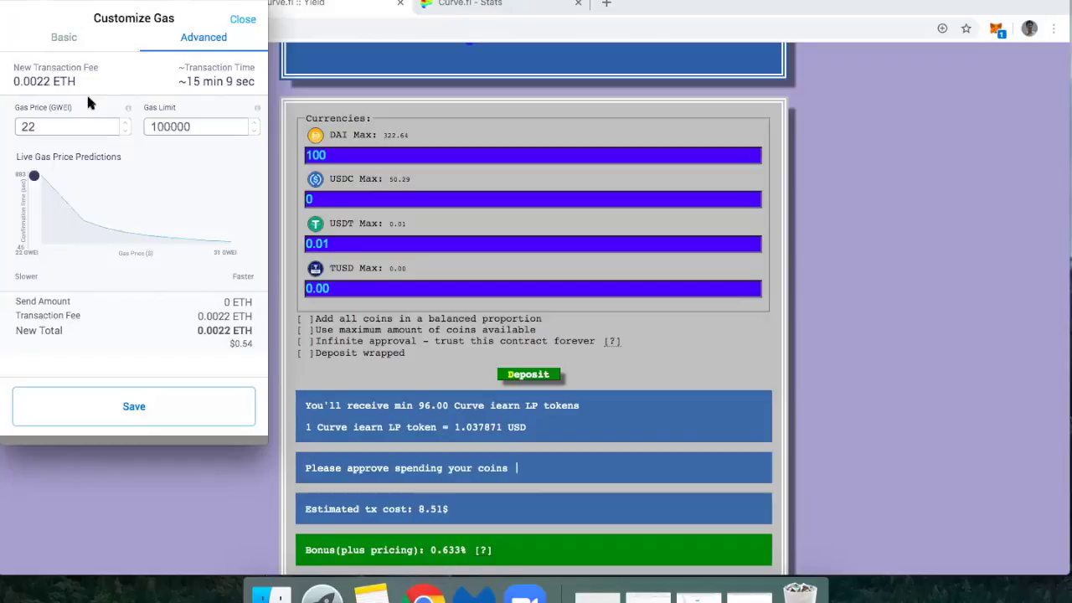
{"action": "key", "text": "BackSpace"}
{"action": "type", "text": "3"}
{"action": "left_click", "coordinate": [147, 403]}
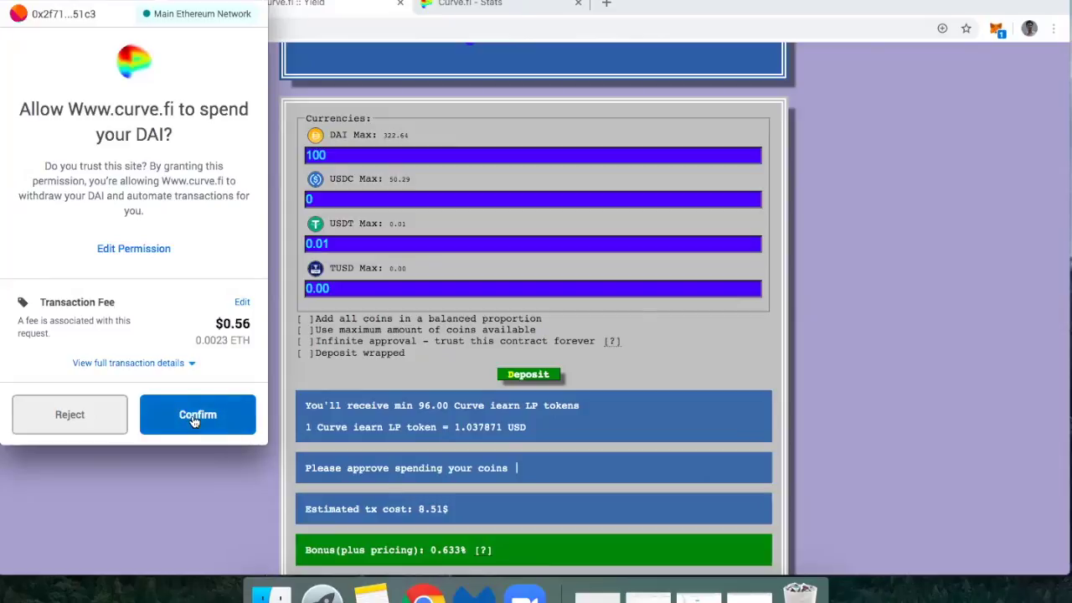
Step: Review the full transaction details of the DAI spending permission and approve the request
{"action": "left_click", "coordinate": [191, 362]}
{"action": "scroll", "coordinate": [191, 362], "scroll_direction": "down", "scroll_amount": 3}
{"action": "scroll", "coordinate": [194, 360], "scroll_direction": "down", "scroll_amount": 1}
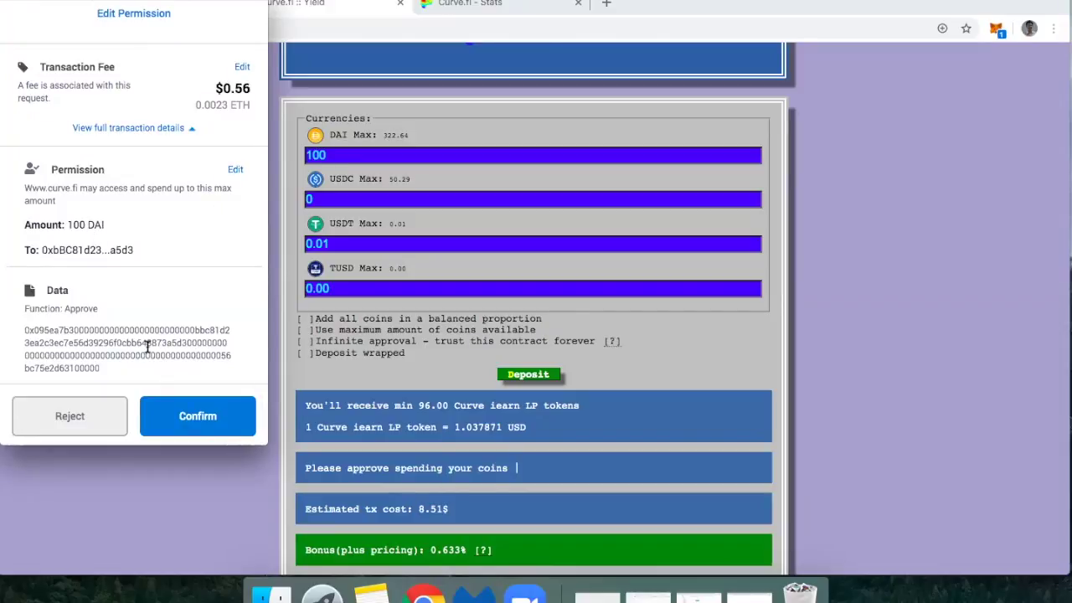
{"action": "left_click", "coordinate": [198, 423]}
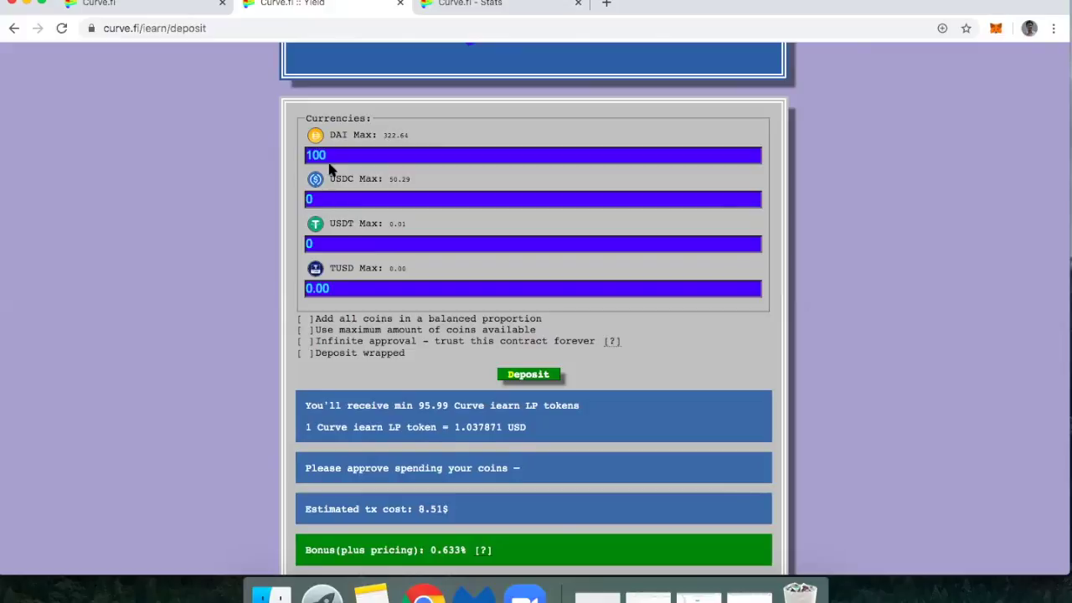
Step: Submit the 100 DAI deposit to the iearn pool and confirm its transaction in the wallet
{"action": "left_click", "coordinate": [519, 377]}
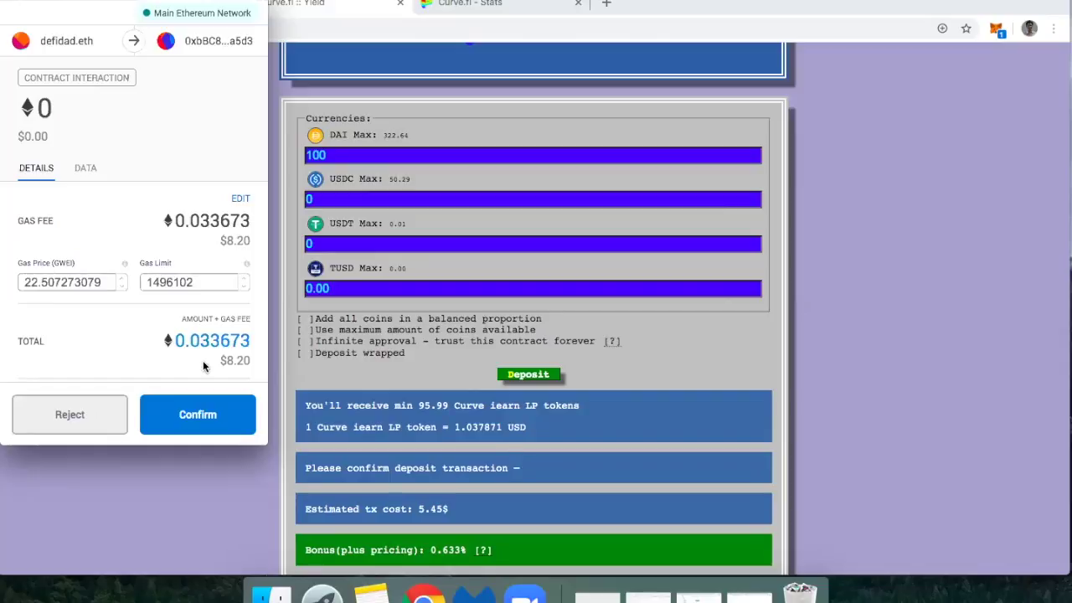
{"action": "left_click", "coordinate": [197, 416]}
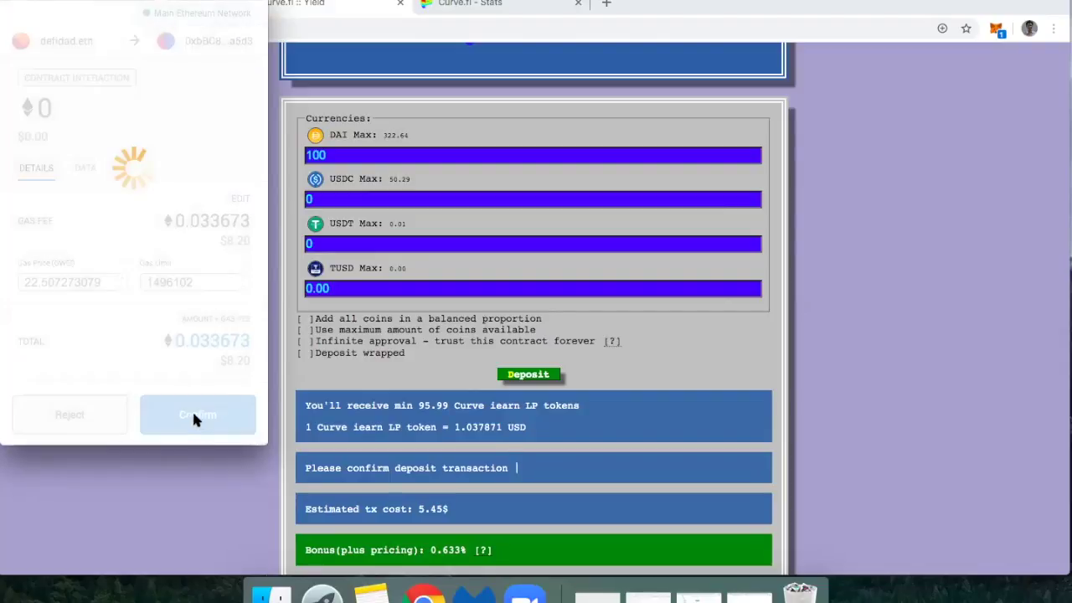
{"action": "left_click", "coordinate": [193, 418]}
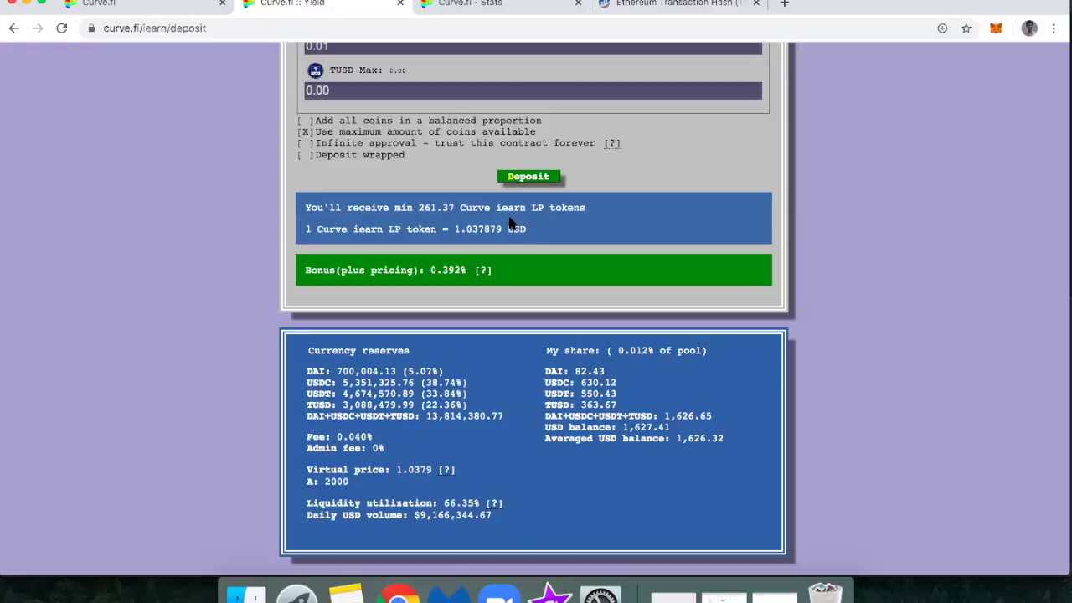
Step: Inspect the deposit transaction on Etherscan, including its status, transferred tokens and transaction fee
{"action": "left_click", "coordinate": [683, 4]}
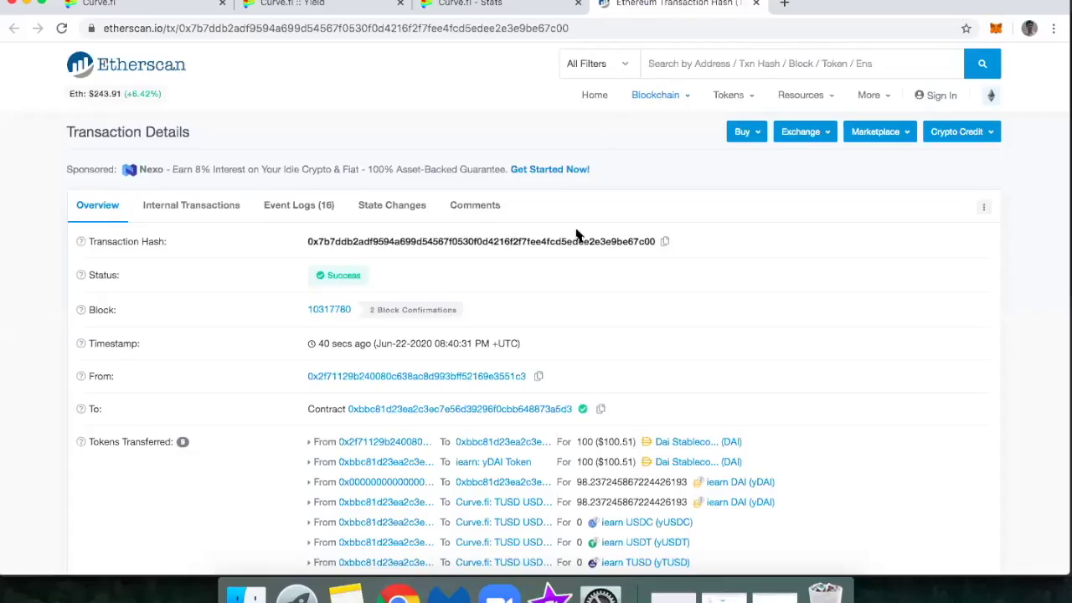
{"action": "scroll", "coordinate": [576, 230], "scroll_direction": "down", "scroll_amount": 5}
{"action": "scroll", "coordinate": [594, 279], "scroll_direction": "up", "scroll_amount": 2}
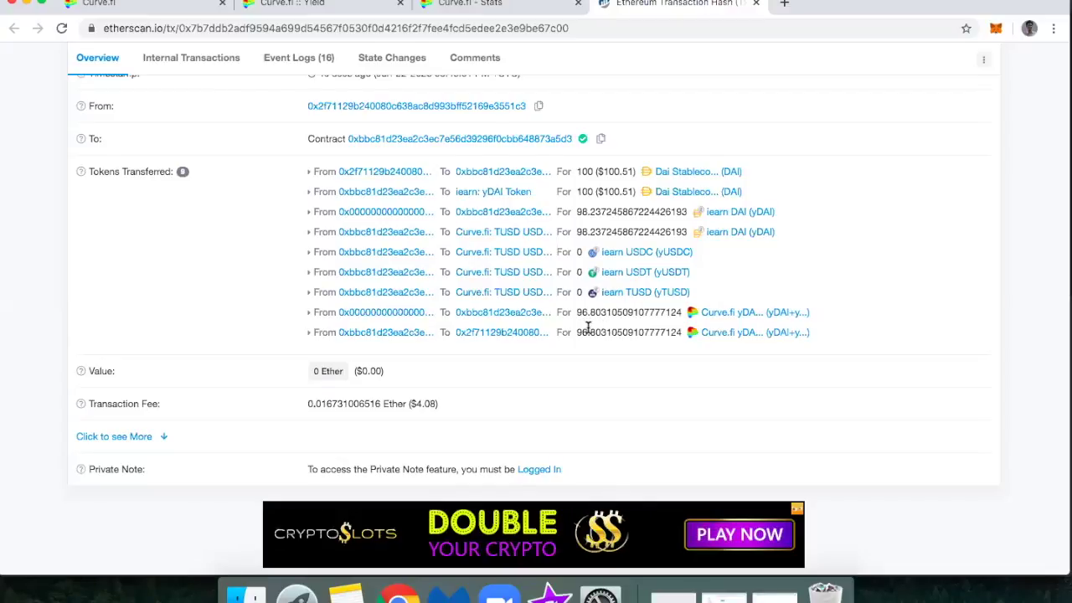
Step: Return to the iearn pool's deposit page and review the currency reserves and the wallet's own share of the pool
{"action": "left_click", "coordinate": [333, 15]}
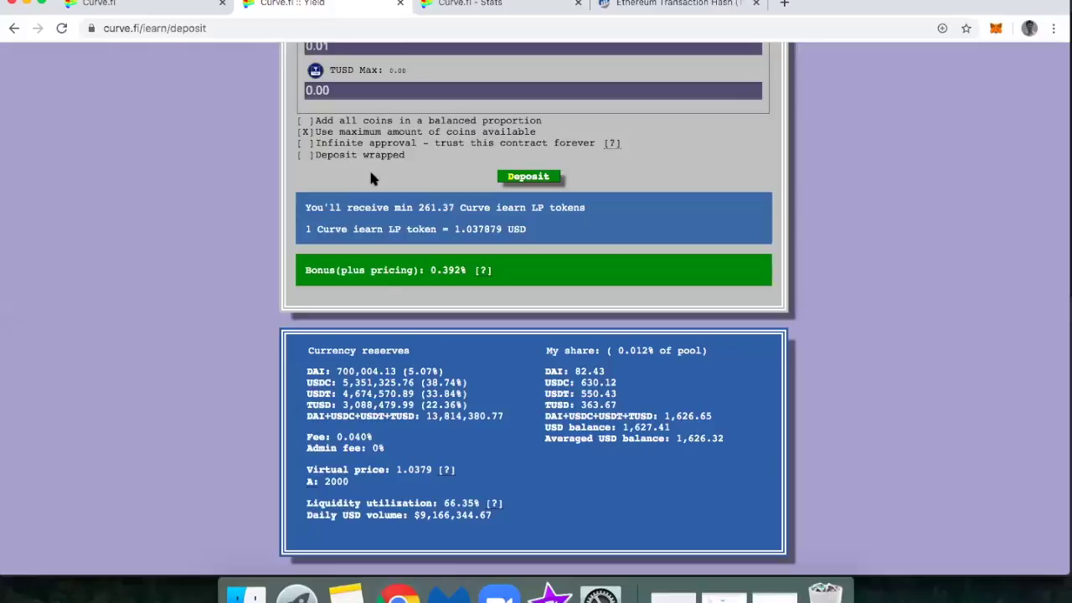
{"action": "scroll", "coordinate": [346, 311], "scroll_direction": "up", "scroll_amount": 5}
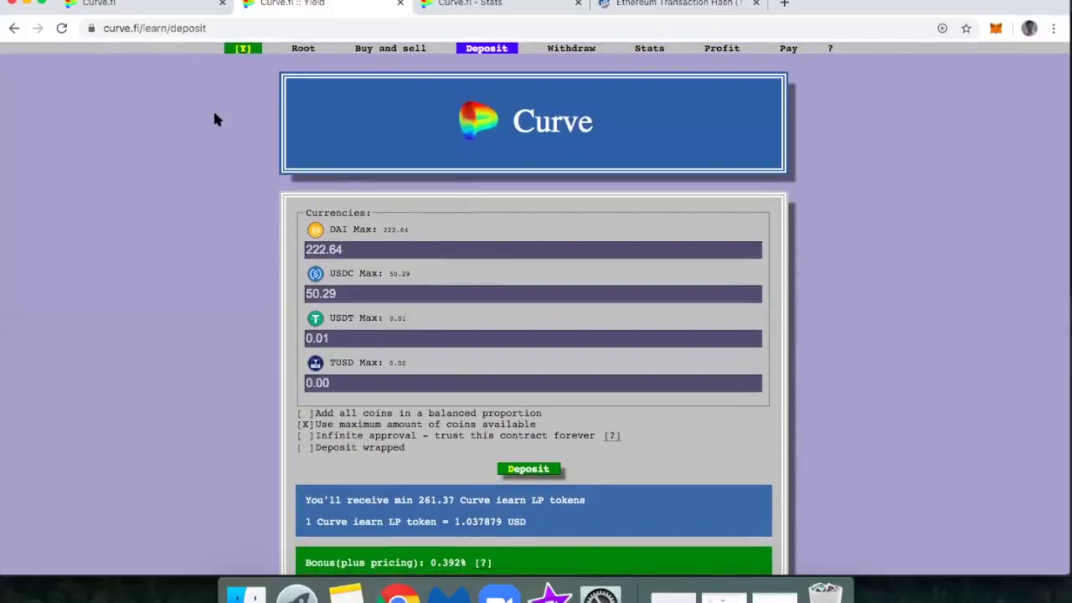
{"action": "scroll", "coordinate": [268, 321], "scroll_direction": "down", "scroll_amount": 5}
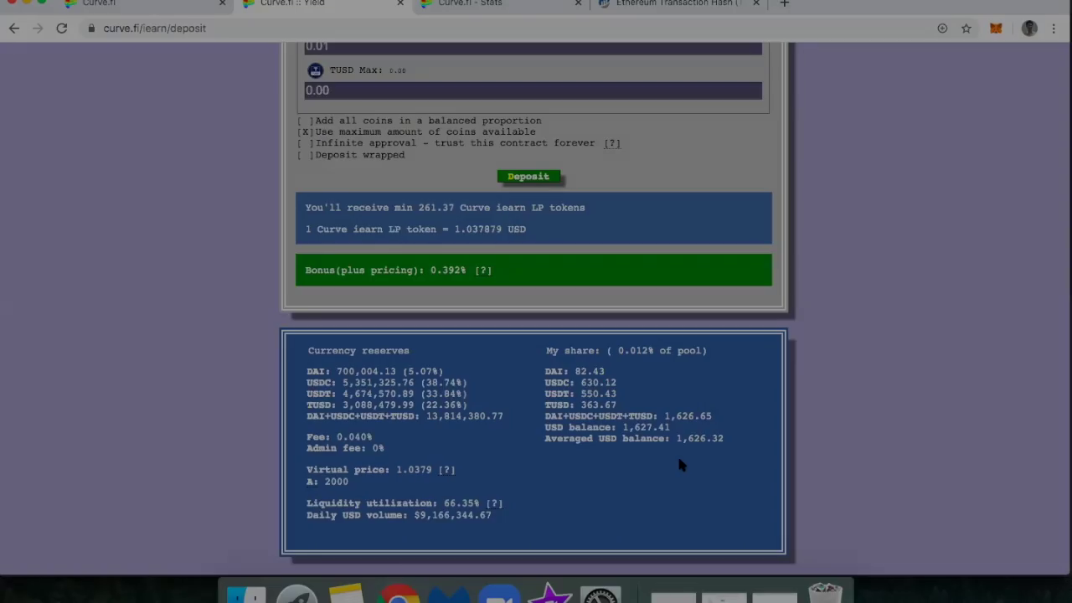
{"action": "scroll", "coordinate": [677, 453], "scroll_direction": "up", "scroll_amount": 5}
{"action": "scroll", "coordinate": [680, 465], "scroll_direction": "up", "scroll_amount": 2}
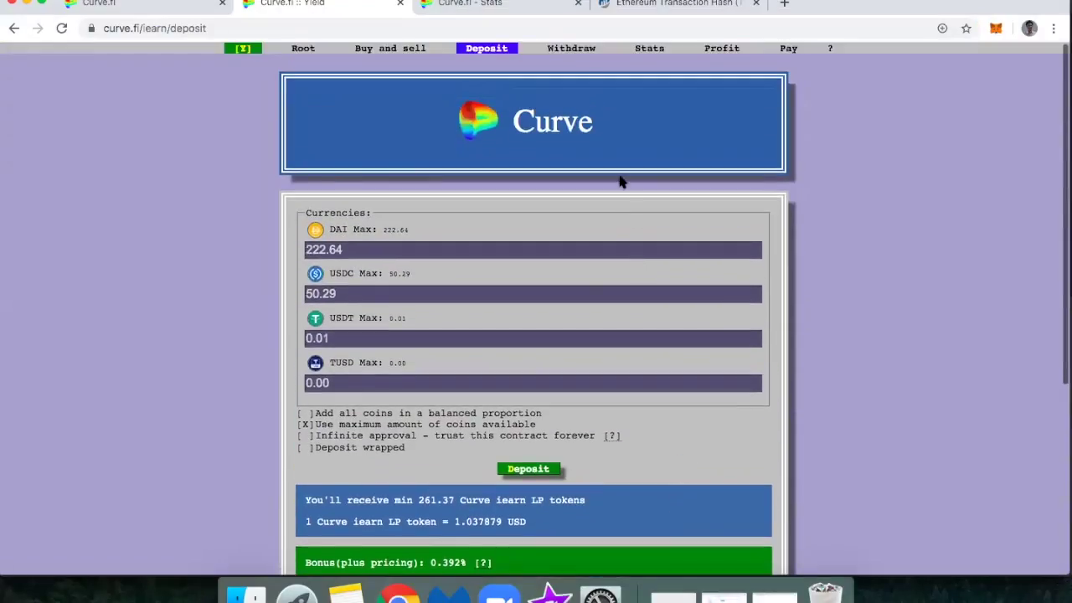
Step: Open the iearn pool's withdraw page and review the liquidity share, coin amounts and withdrawal options
{"action": "left_click", "coordinate": [557, 49]}
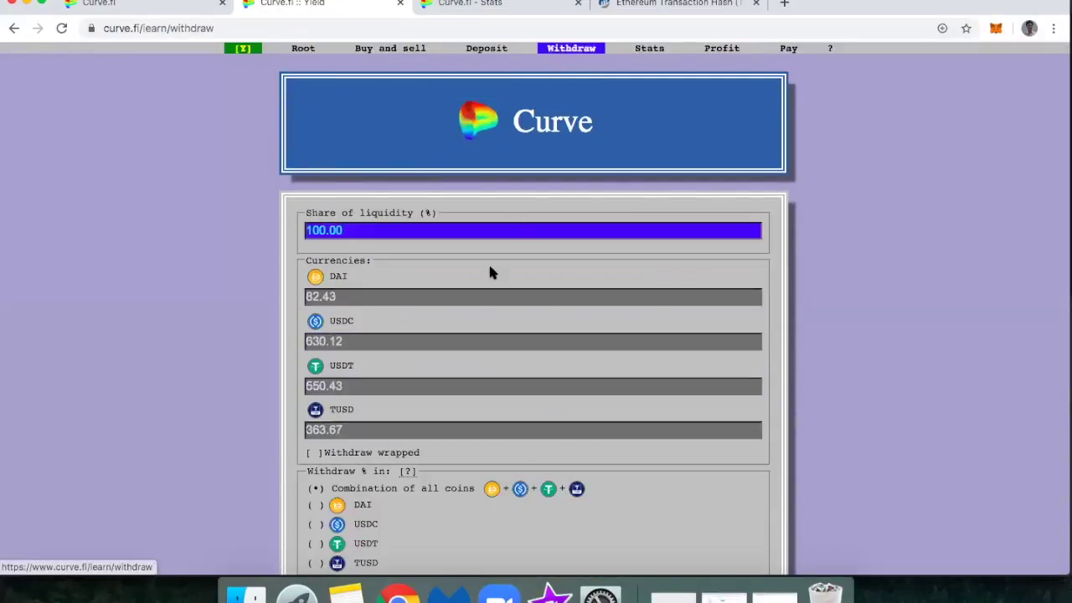
{"action": "scroll", "coordinate": [461, 305], "scroll_direction": "down", "scroll_amount": 2}
{"action": "scroll", "coordinate": [527, 129], "scroll_direction": "up", "scroll_amount": 2}
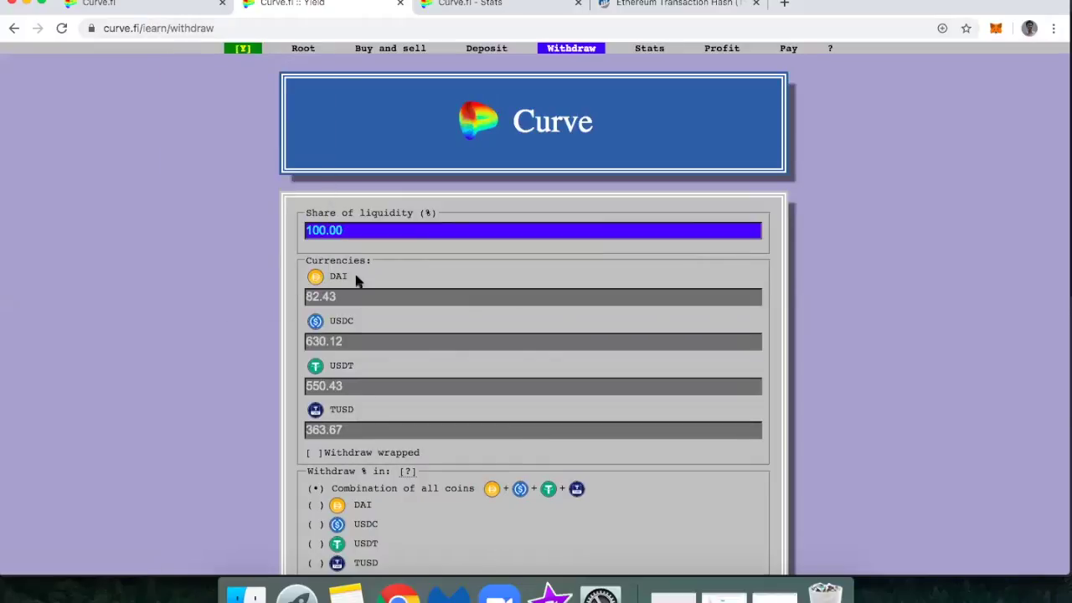
{"action": "scroll", "coordinate": [360, 281], "scroll_direction": "down", "scroll_amount": 2}
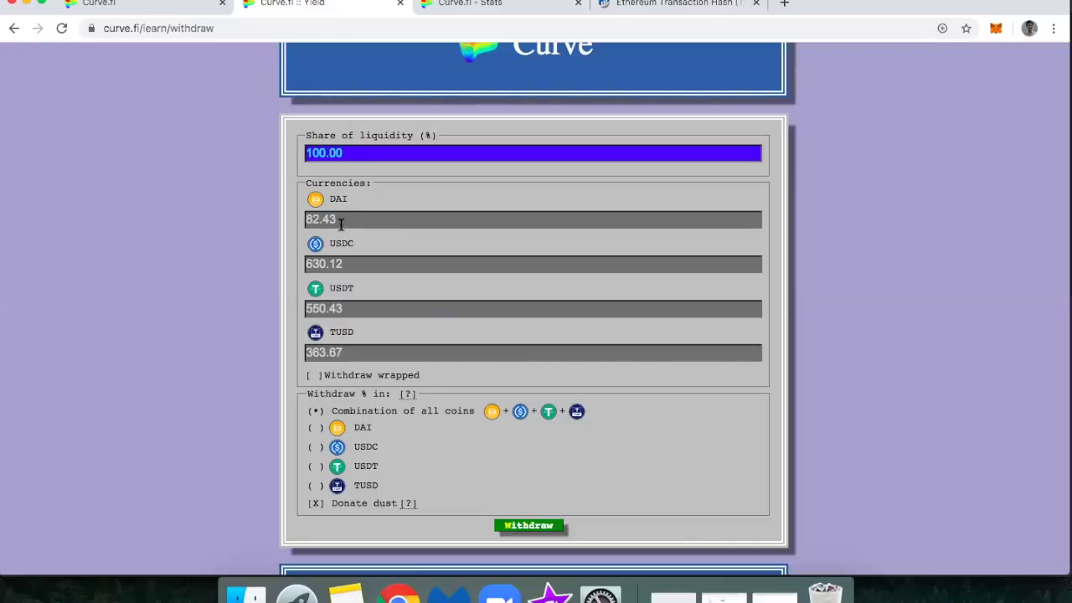
Step: Try DAI and USDC as the withdrawal coin, then set the liquidity share to 50% with withdrawal in DAI
{"action": "left_click", "coordinate": [316, 429]}
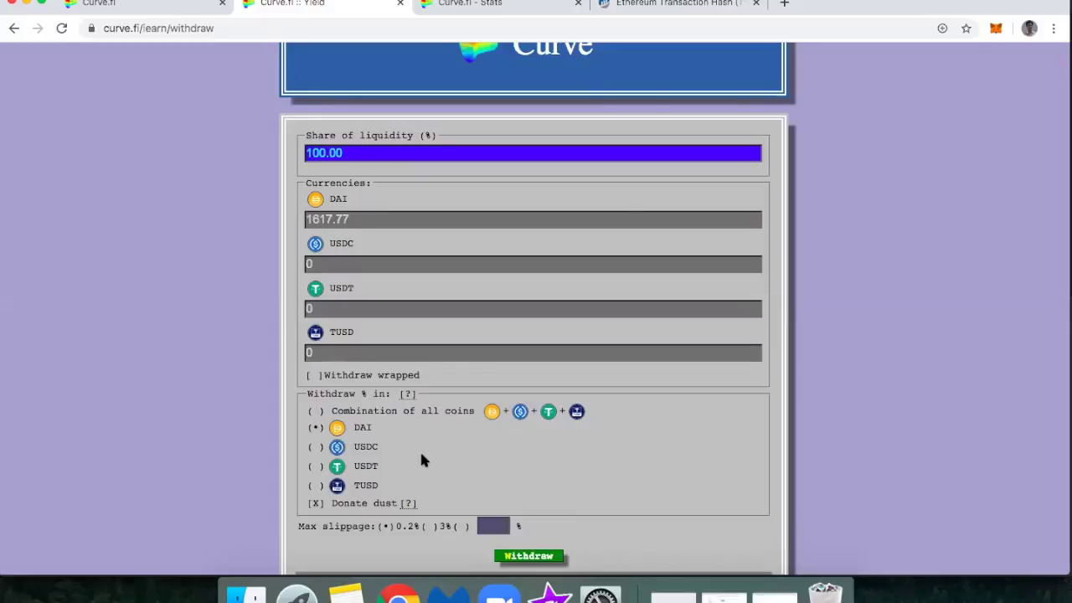
{"action": "left_click", "coordinate": [339, 449]}
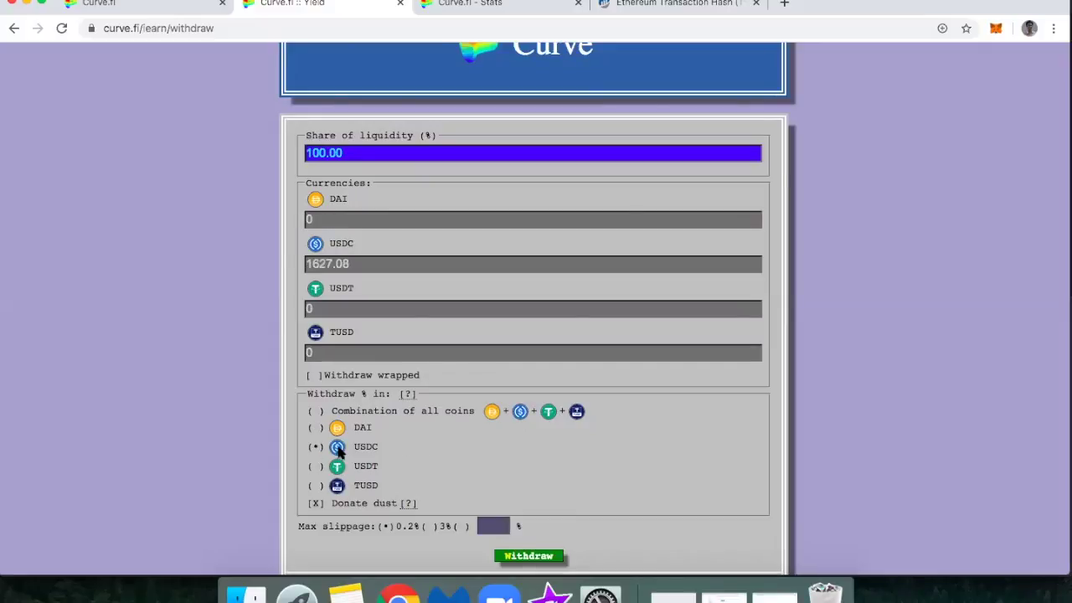
{"action": "double_click", "coordinate": [338, 153]}
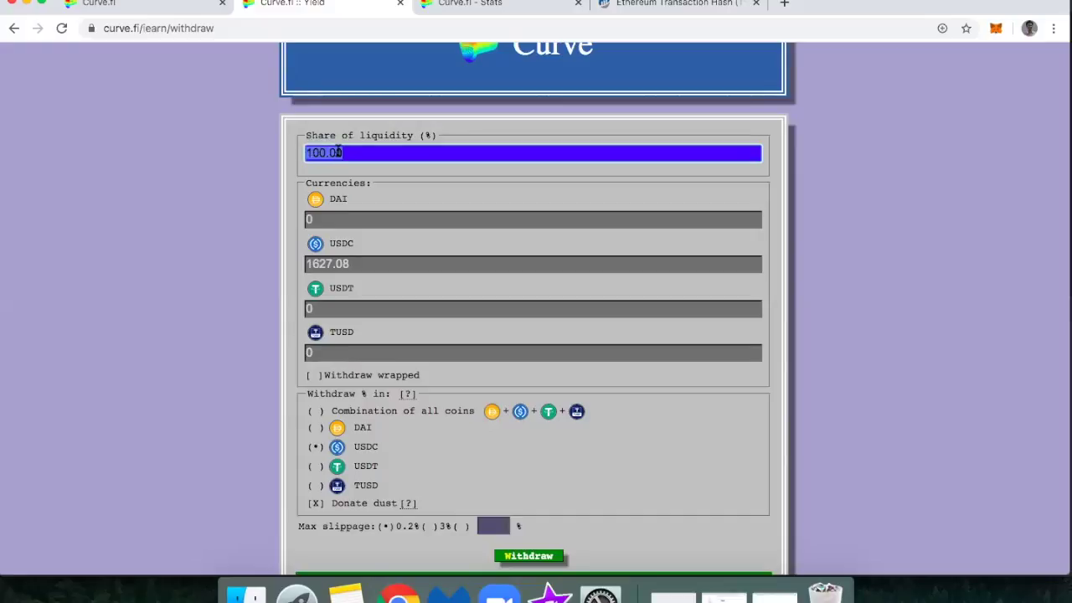
{"action": "type", "text": "50"}
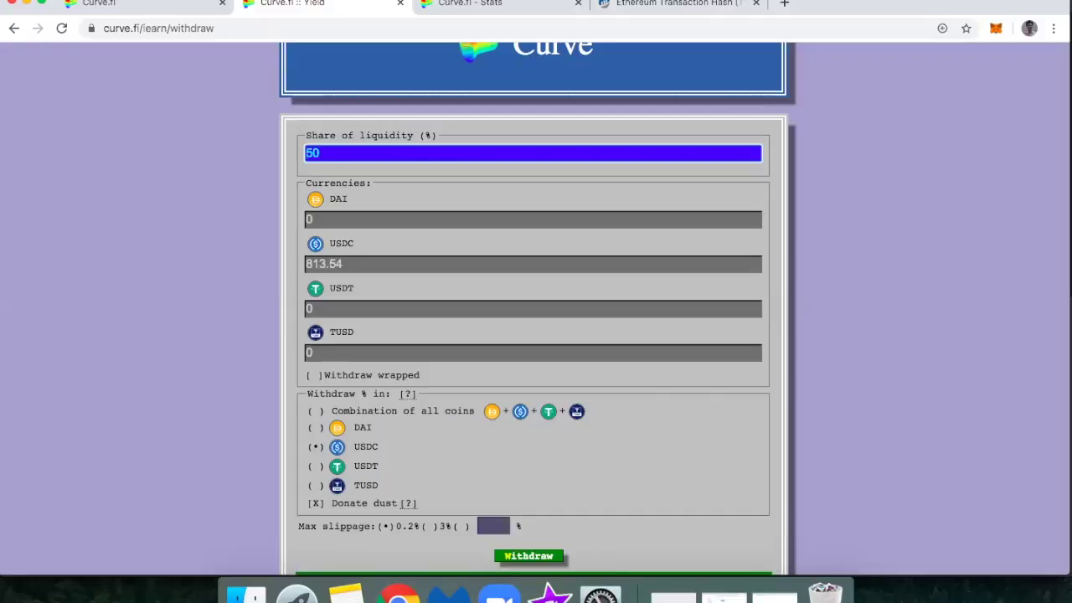
{"action": "left_click", "coordinate": [314, 427]}
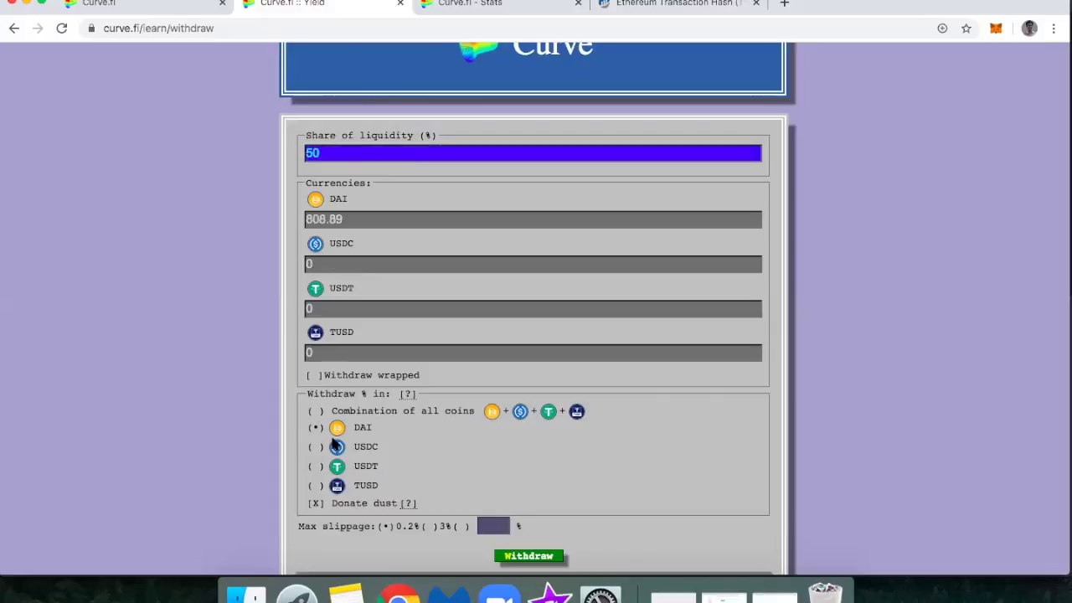
Step: Review the slippage, coin amounts and remaining options for the 50% withdrawal in DAI
{"action": "scroll", "coordinate": [341, 453], "scroll_direction": "down", "scroll_amount": 1}
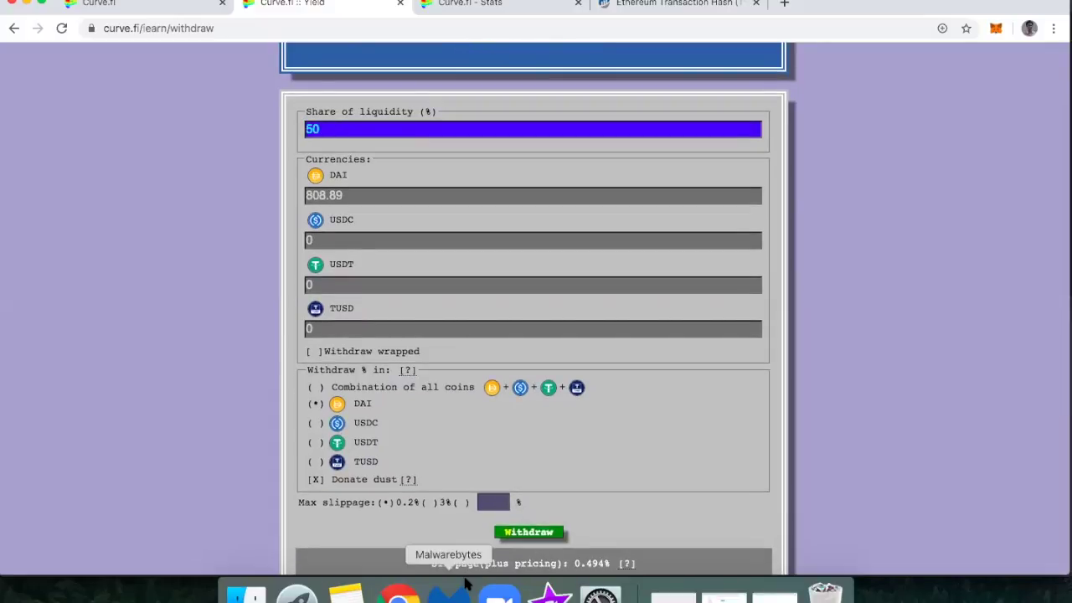
{"action": "scroll", "coordinate": [435, 422], "scroll_direction": "up", "scroll_amount": 4}
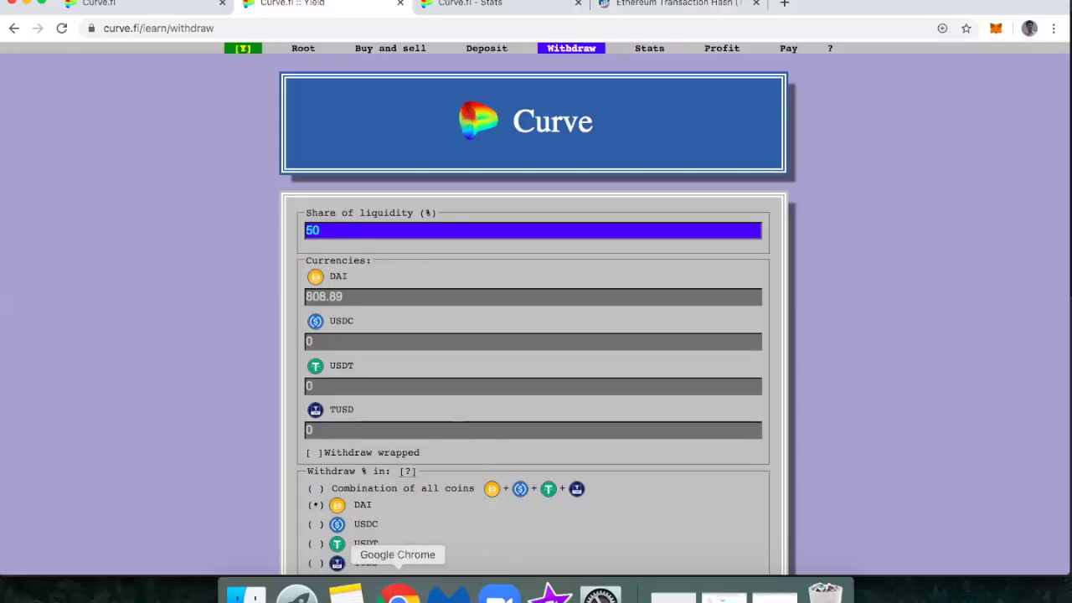
{"action": "scroll", "coordinate": [367, 469], "scroll_direction": "down", "scroll_amount": 3}
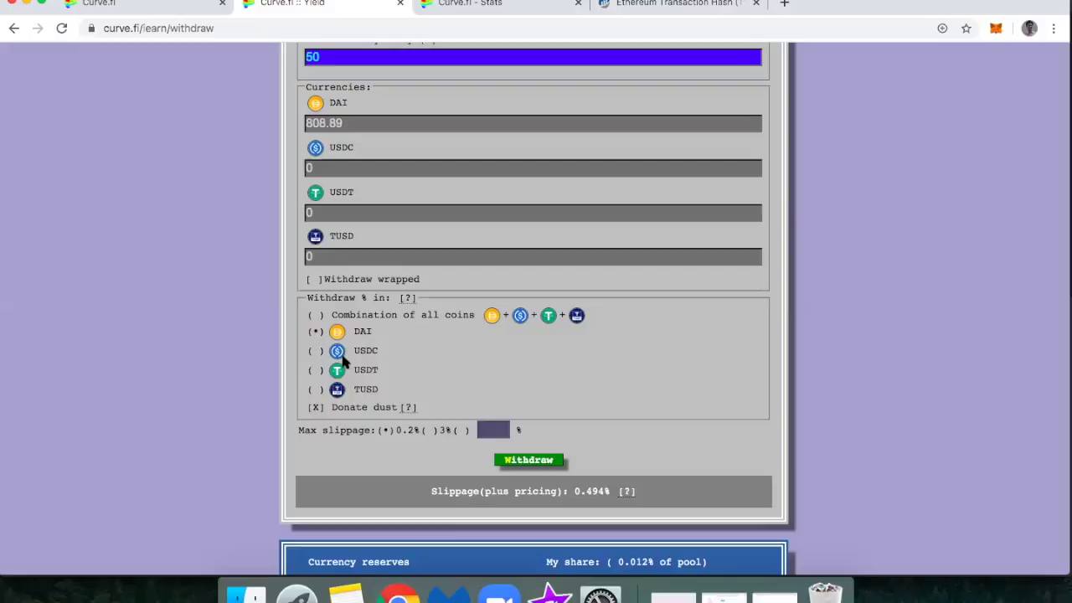
{"action": "scroll", "coordinate": [369, 308], "scroll_direction": "up", "scroll_amount": 5}
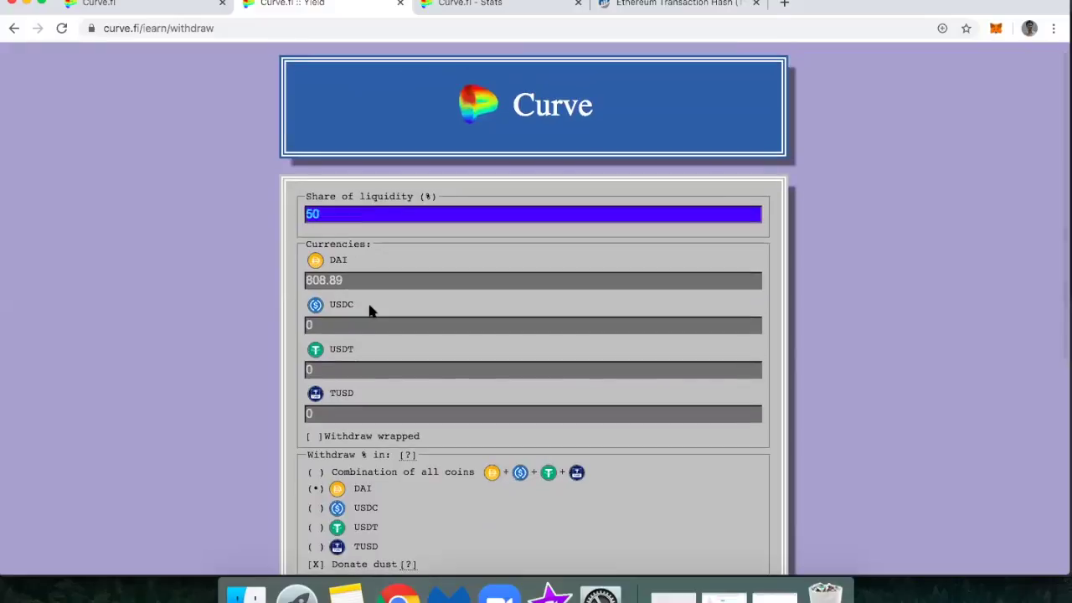